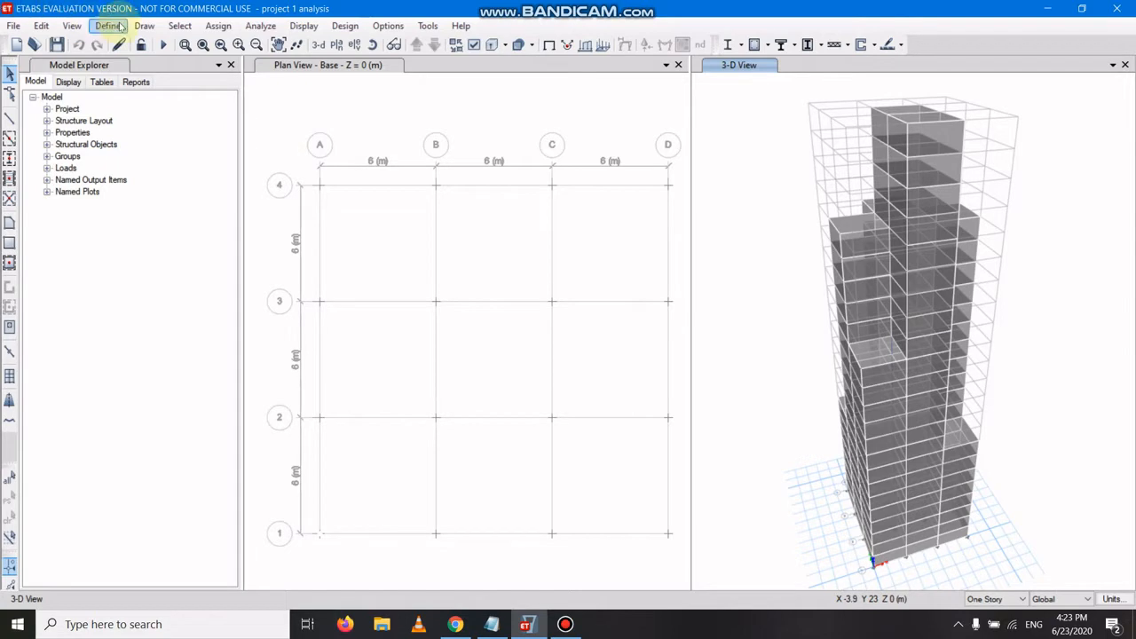
Review the IS1893 2002 auto lateral load settings of the seismic load pattern without changing them.
left_click(116, 26)
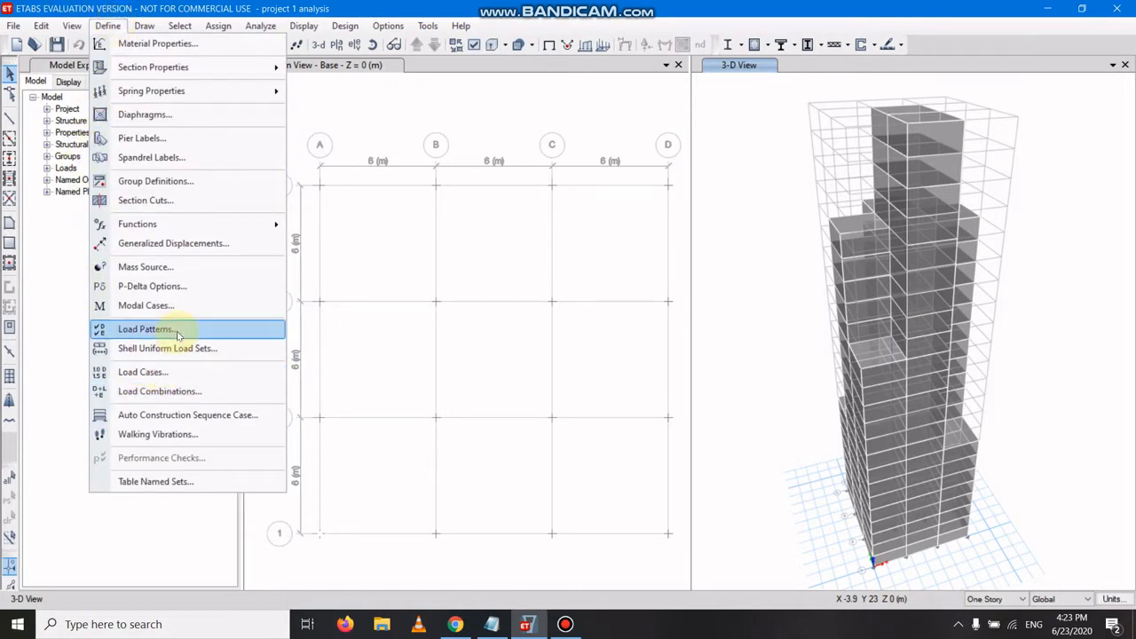
left_click(234, 329)
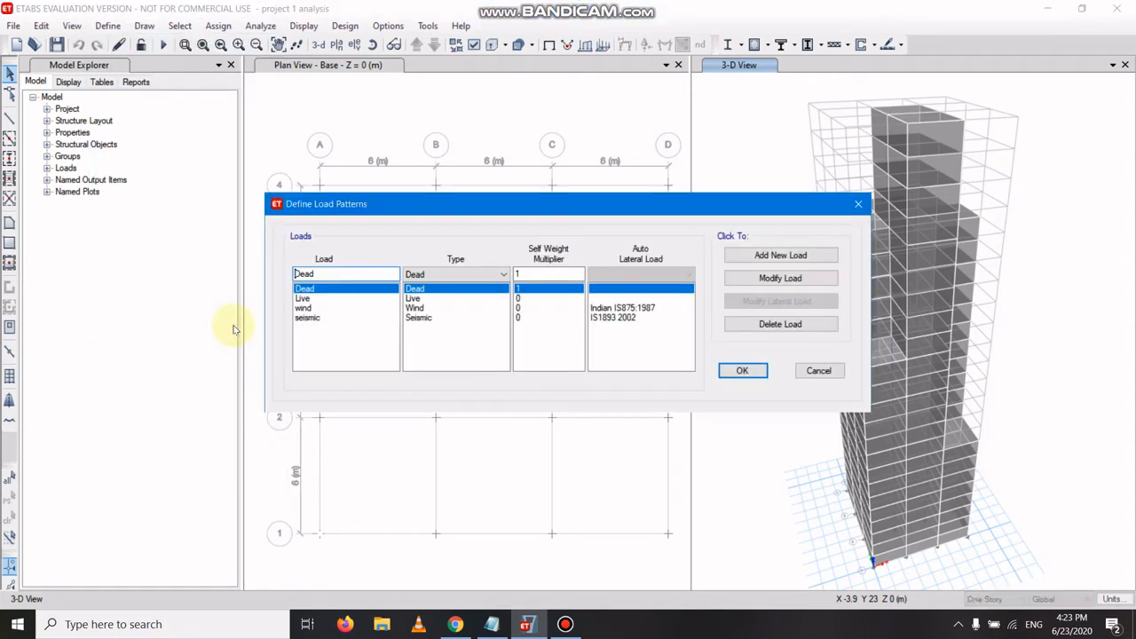
left_click(379, 317)
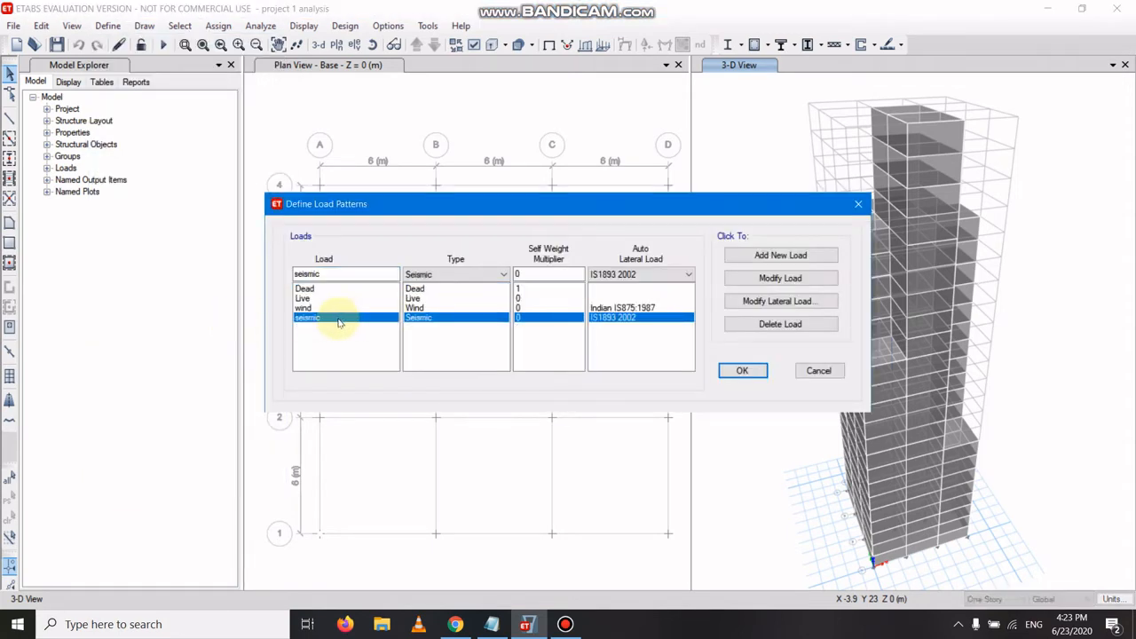
left_click(778, 301)
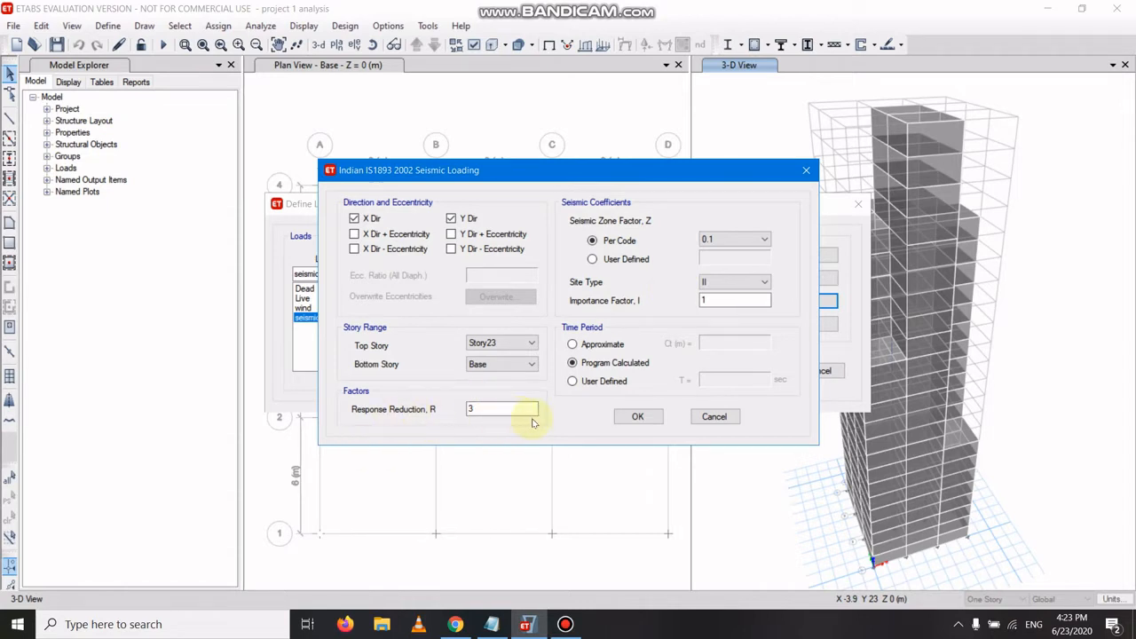
left_click(642, 416)
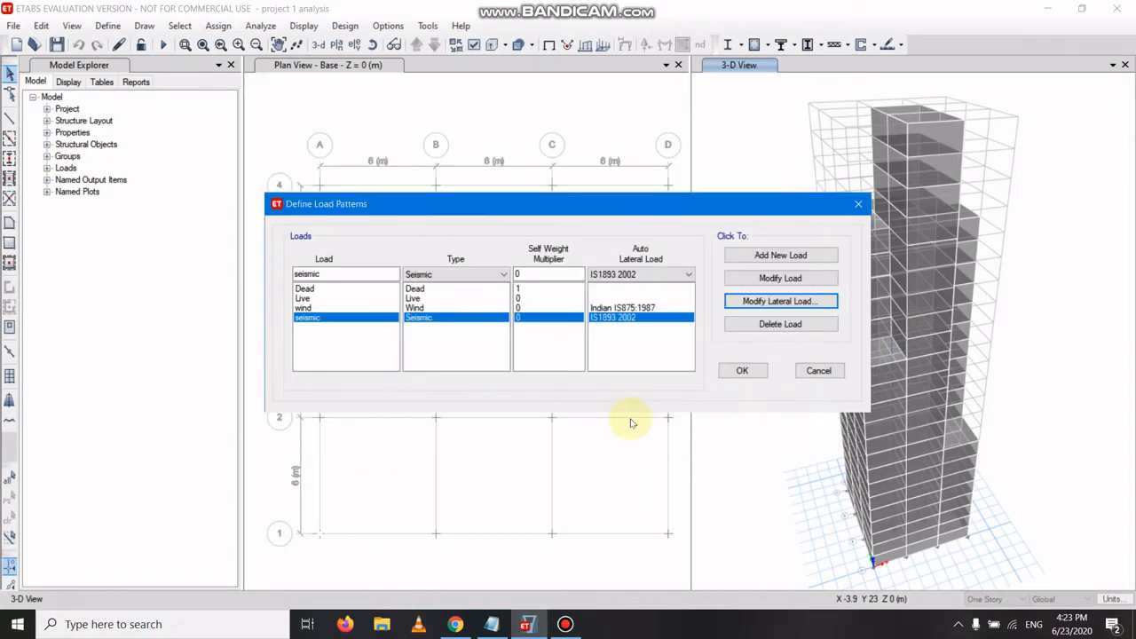
left_click(739, 371)
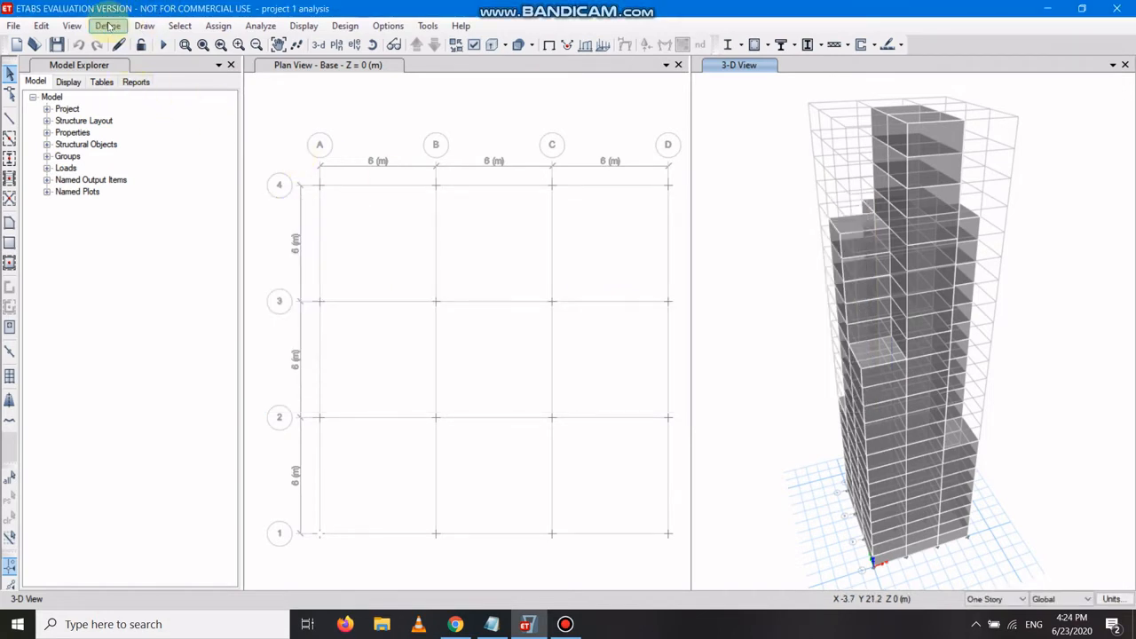
Open the response spectrum functions list to check the existing functions.
left_click(107, 26)
mouse_move(183, 224)
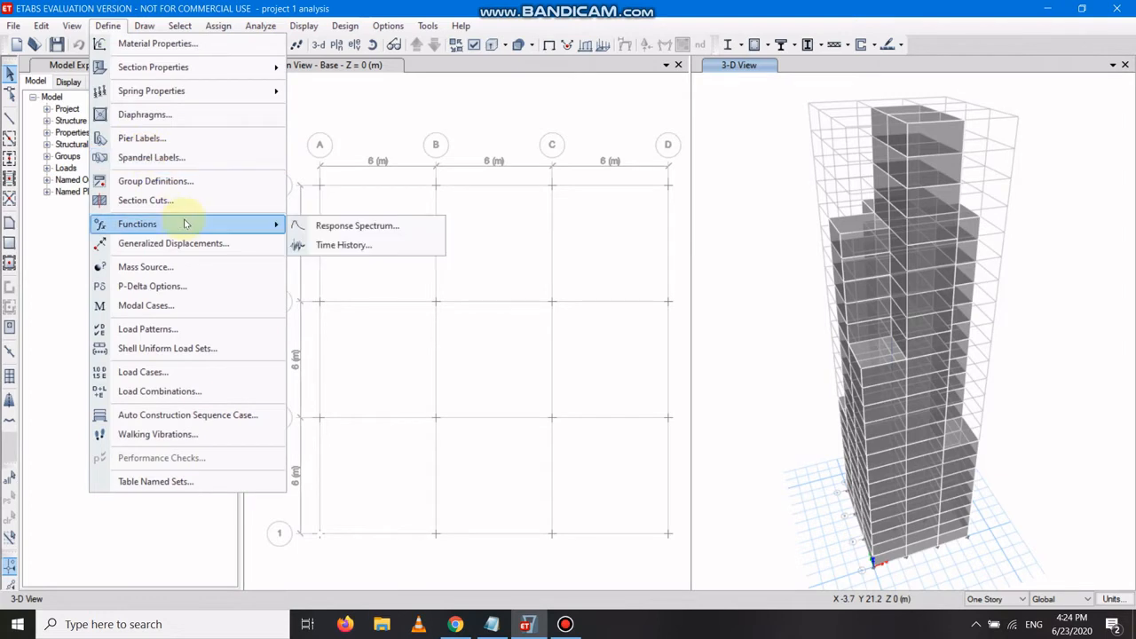
left_click(303, 229)
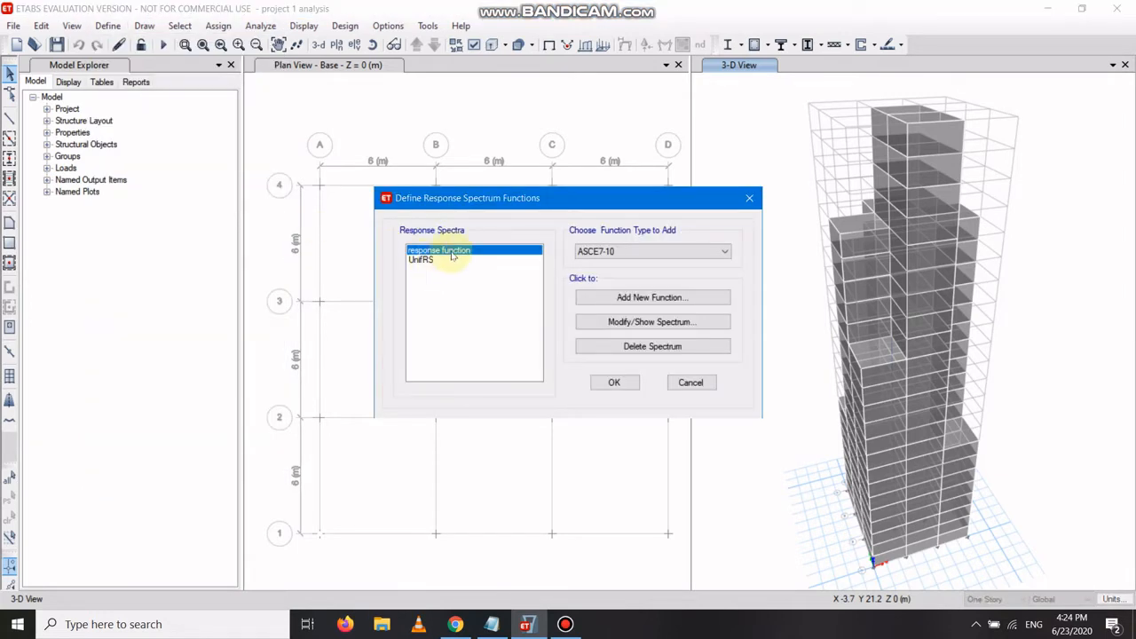
left_click(614, 384)
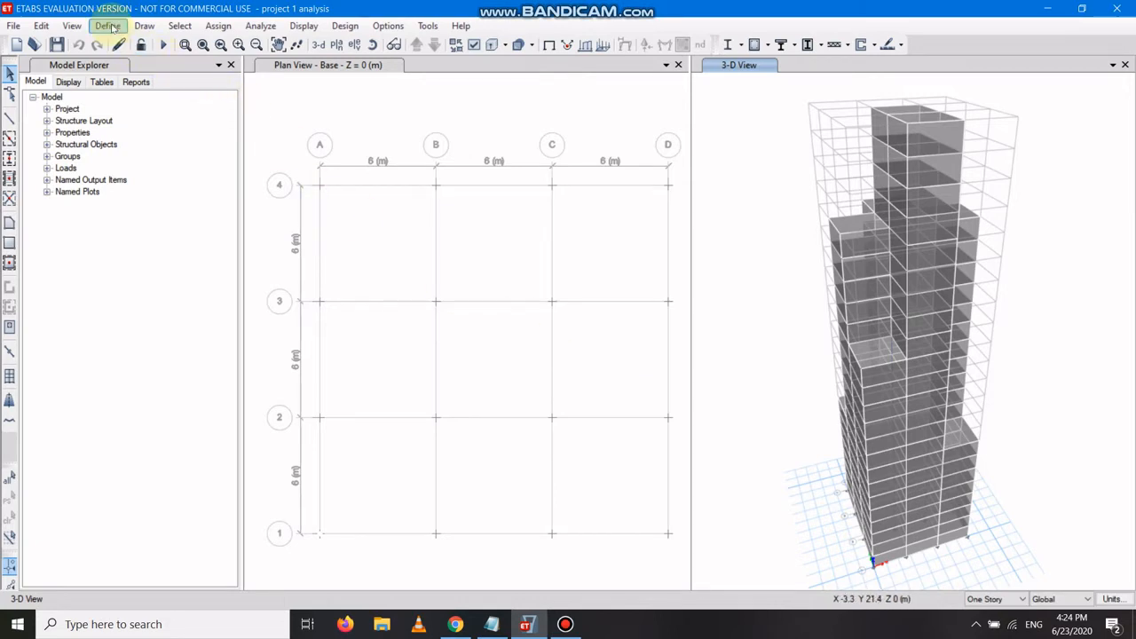
Delete the existing response spectrum function named response function.
left_click(108, 26)
mouse_move(189, 230)
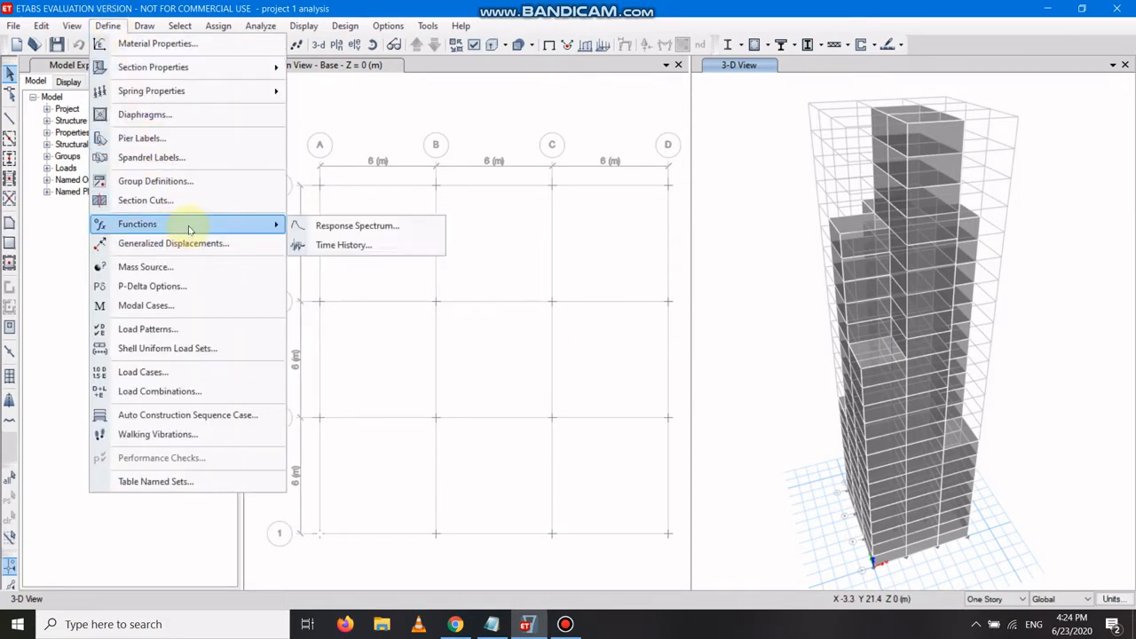
left_click(337, 226)
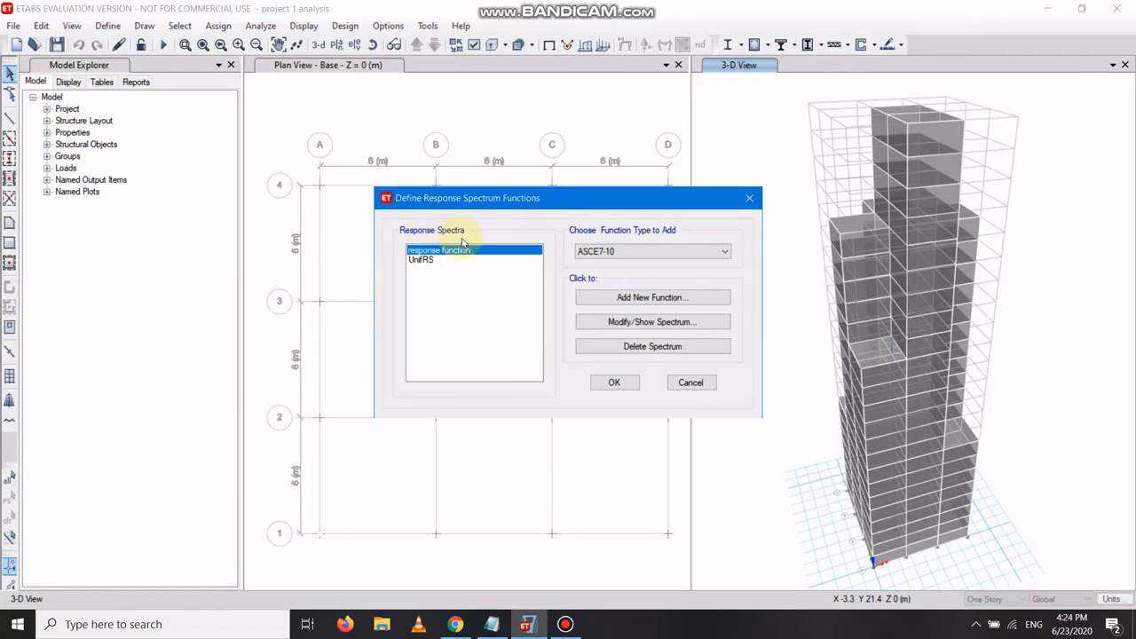
left_click(647, 348)
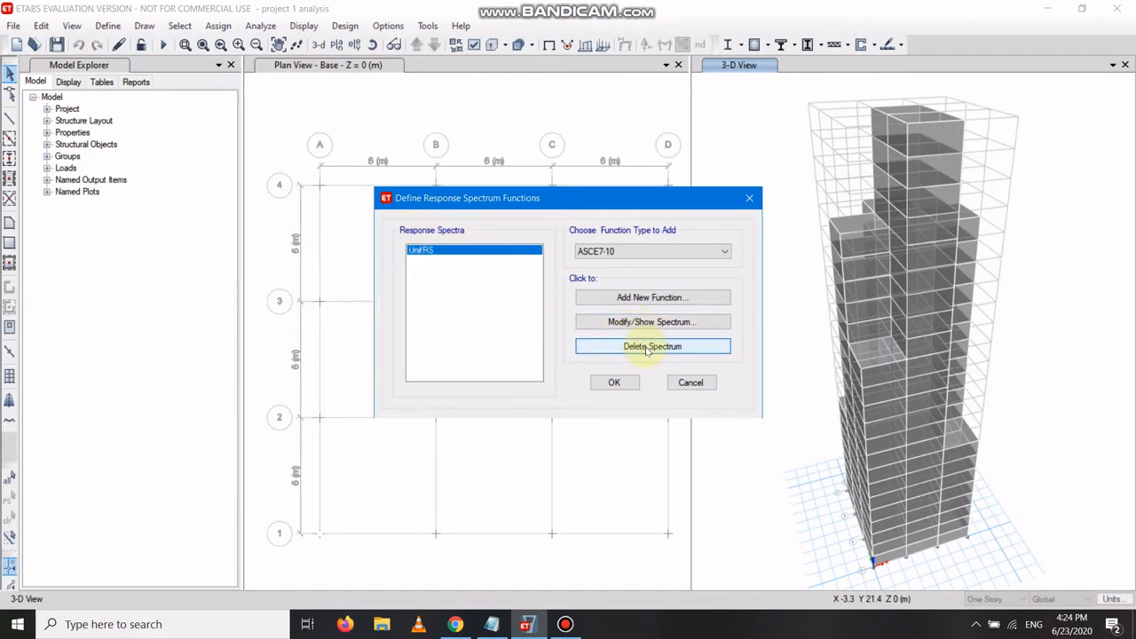
Add a new IS1893:2002 response spectrum function named response sepctrum and confirm the functions list.
left_click(630, 253)
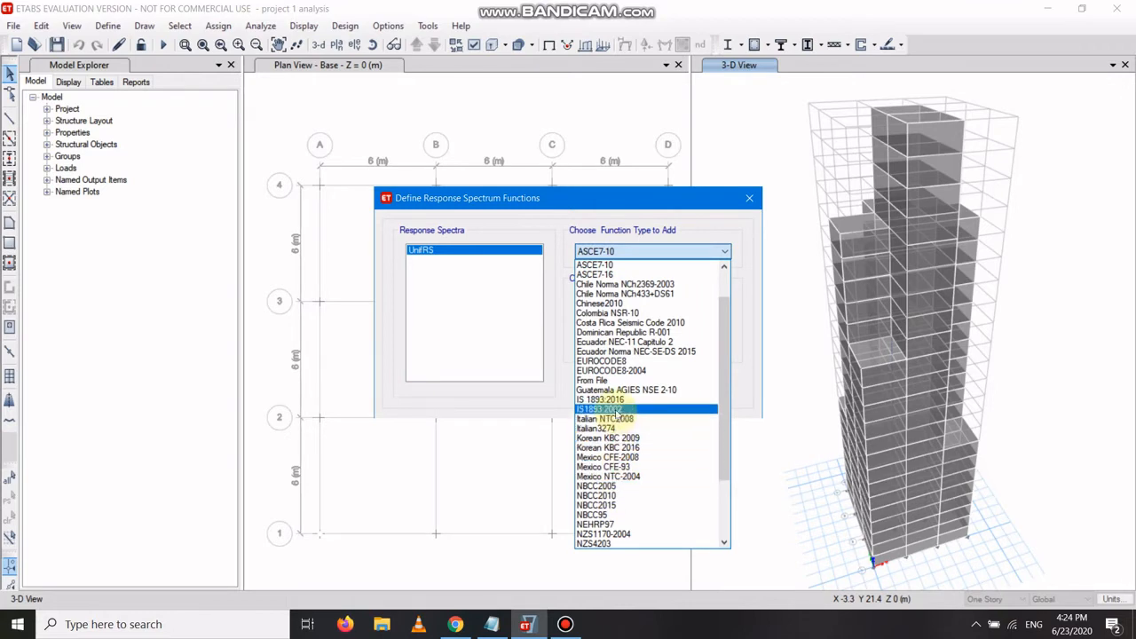
left_click(613, 409)
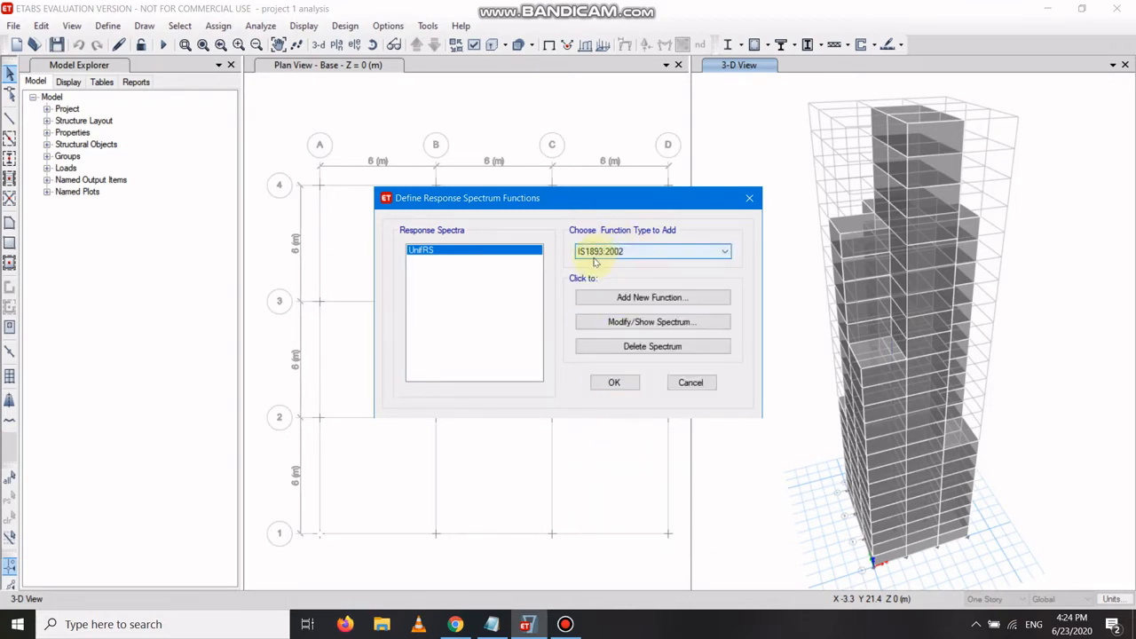
left_click(679, 303)
key("BackSpace")
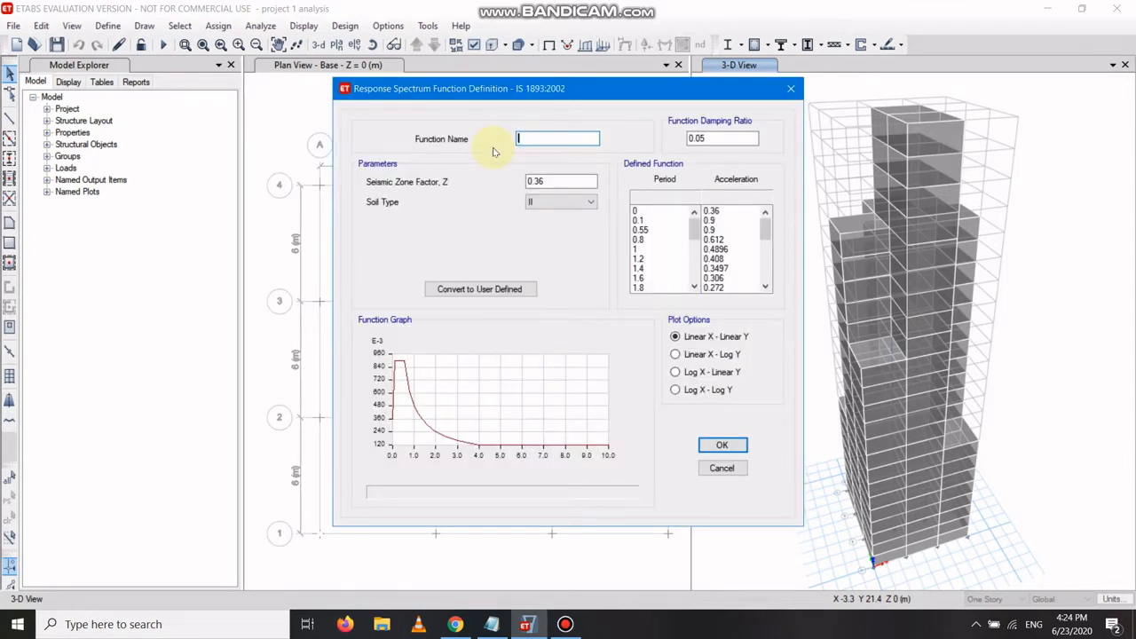
type("response sectrum")
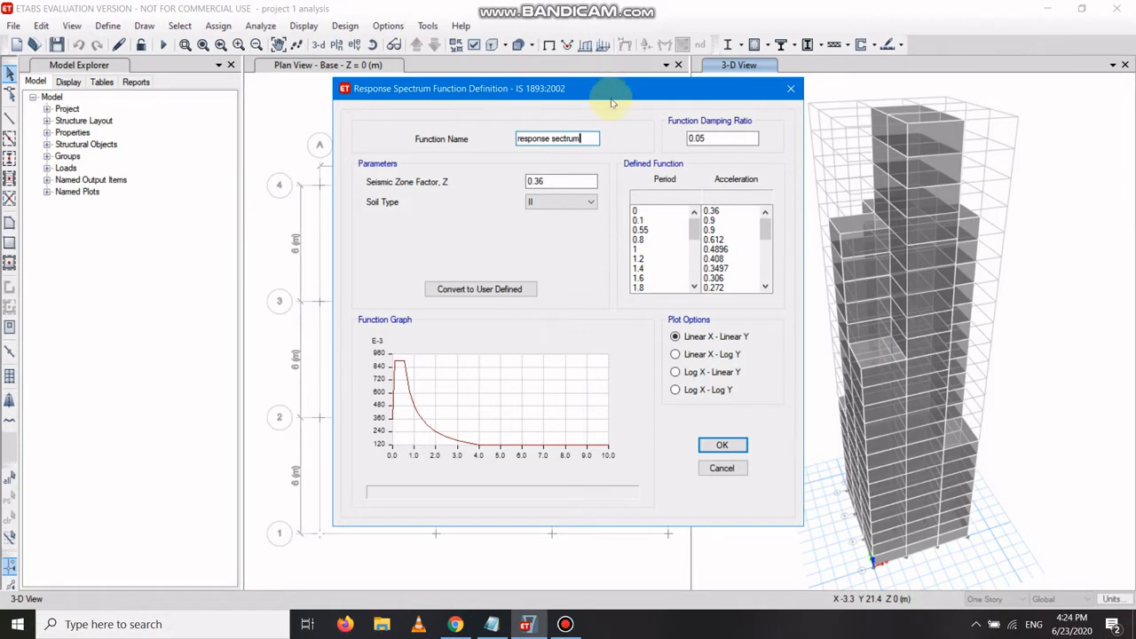
left_click(562, 137)
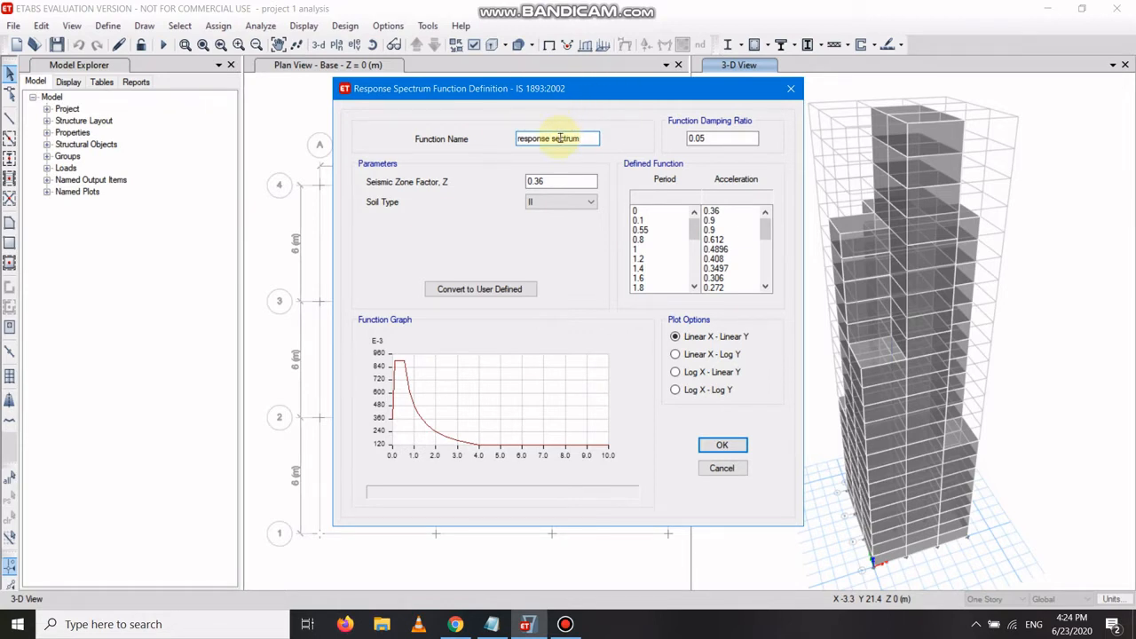
type("p")
left_click(726, 448)
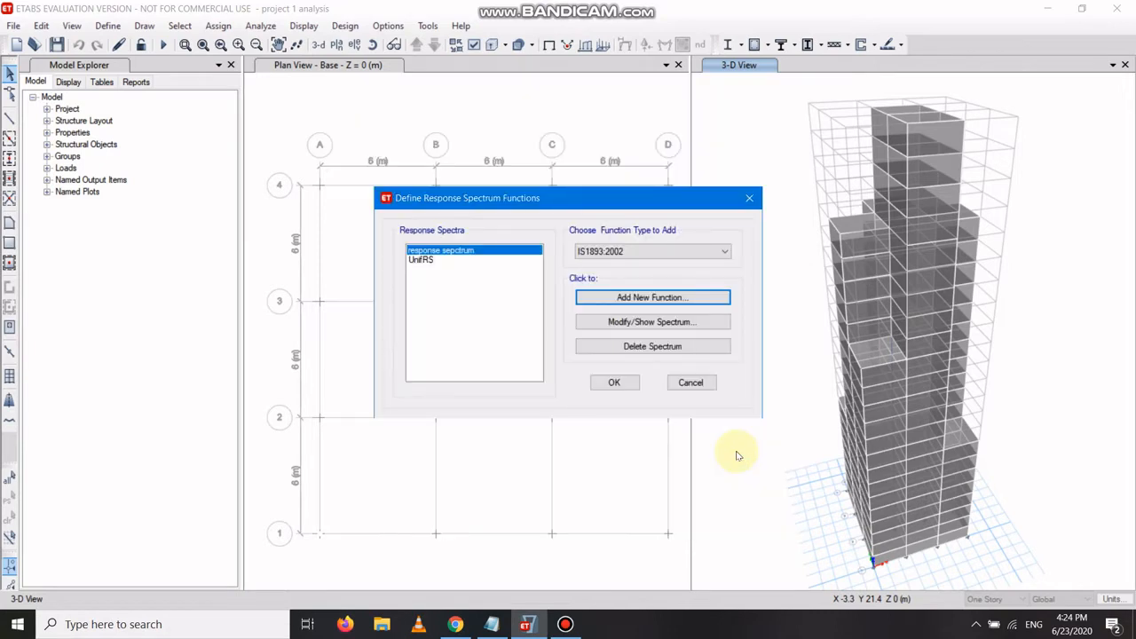
left_click(614, 382)
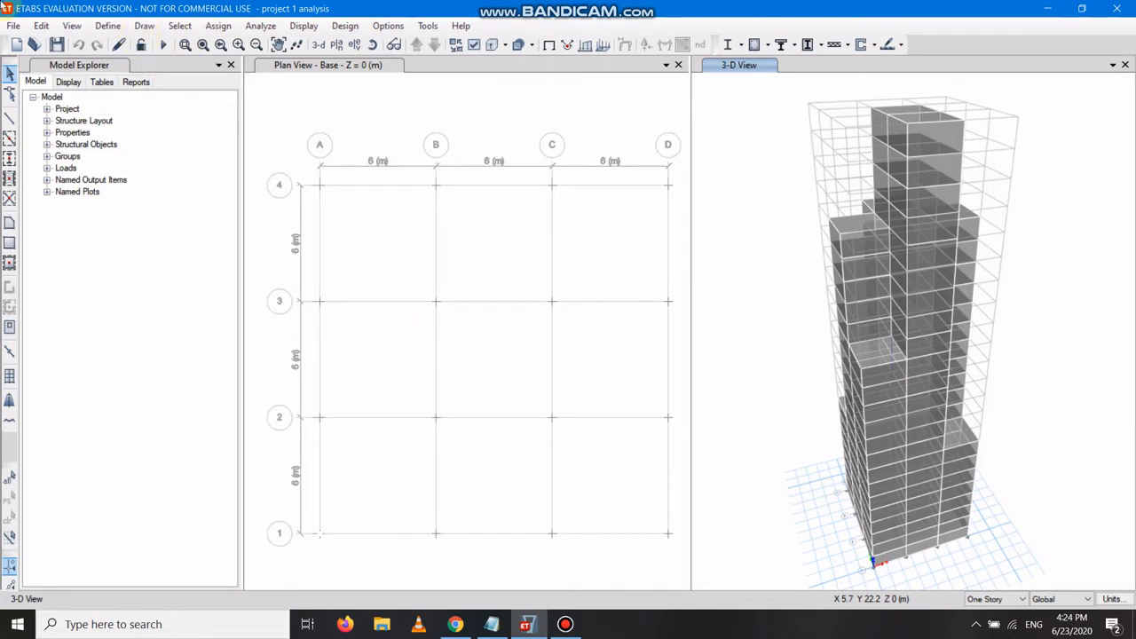
Open the load cases list and review the existing cases.
left_click(108, 26)
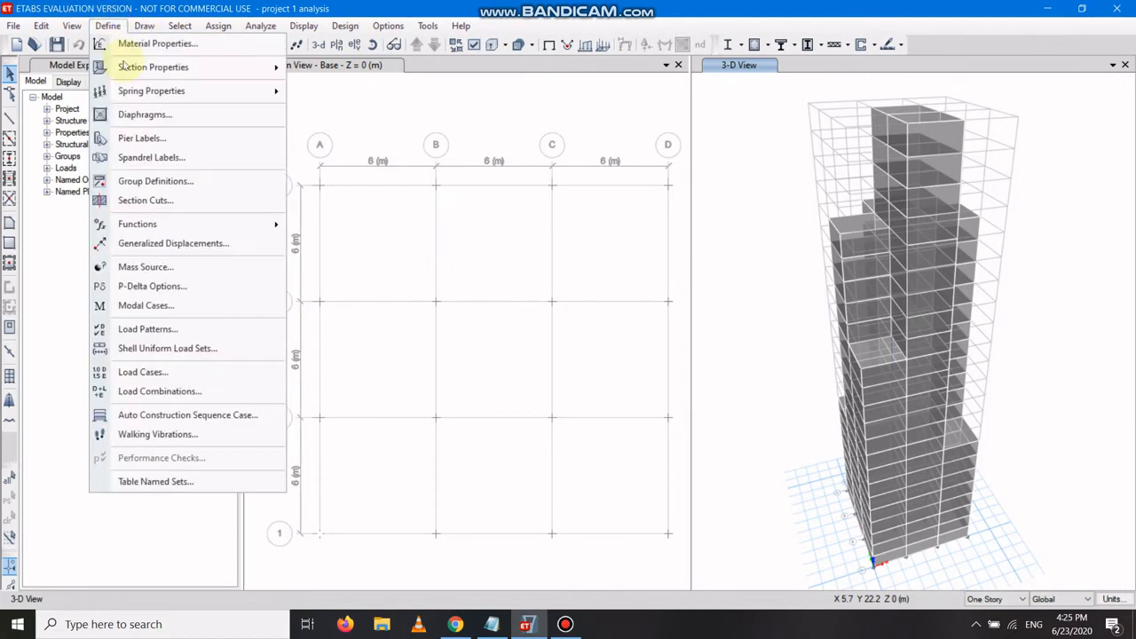
left_click(143, 372)
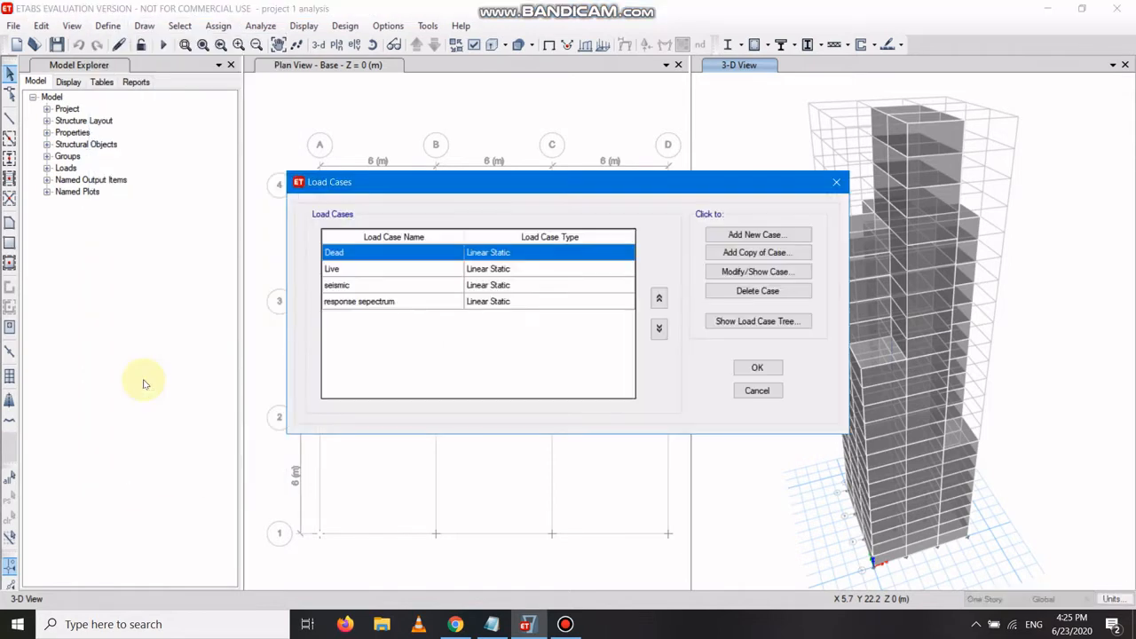
left_click(381, 303)
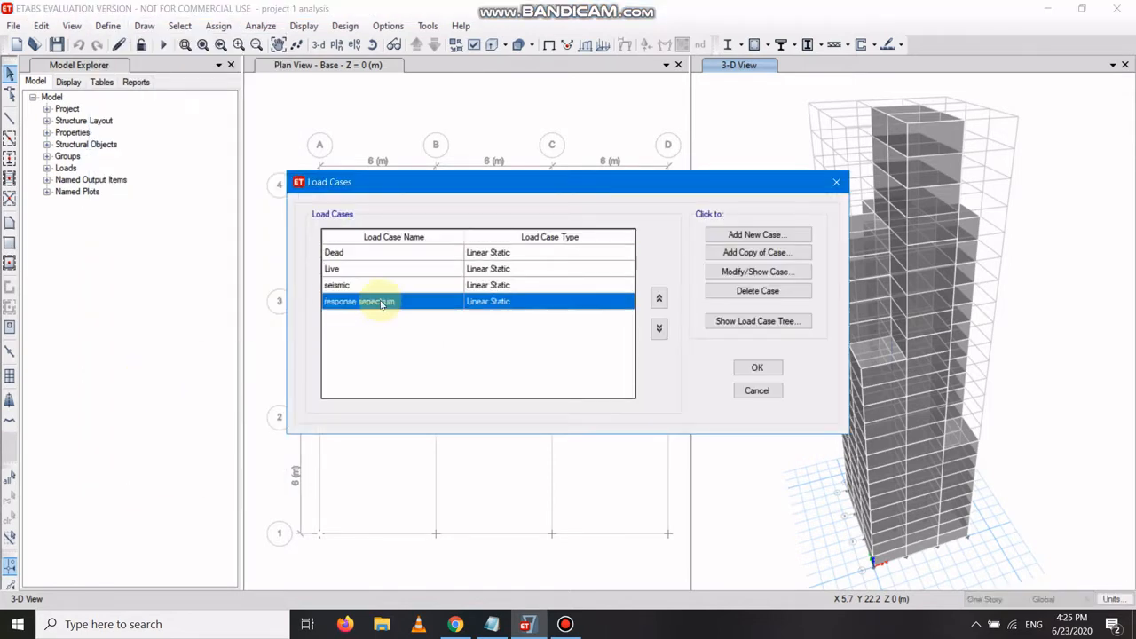
left_click(759, 368)
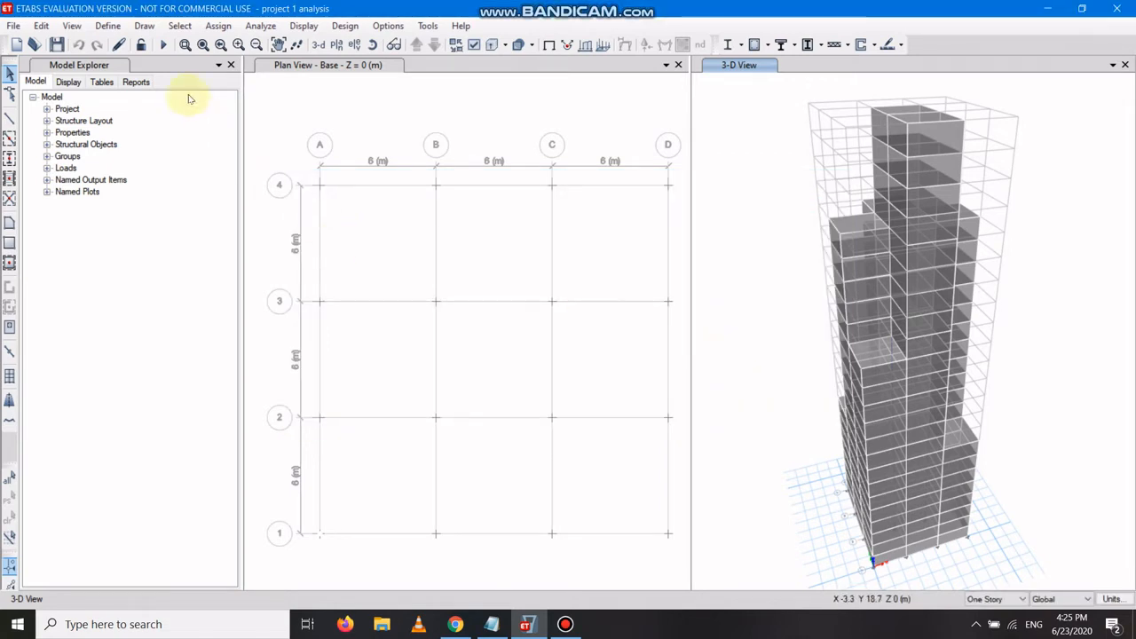
Delete the linear static load case named response sepectrum.
left_click(106, 26)
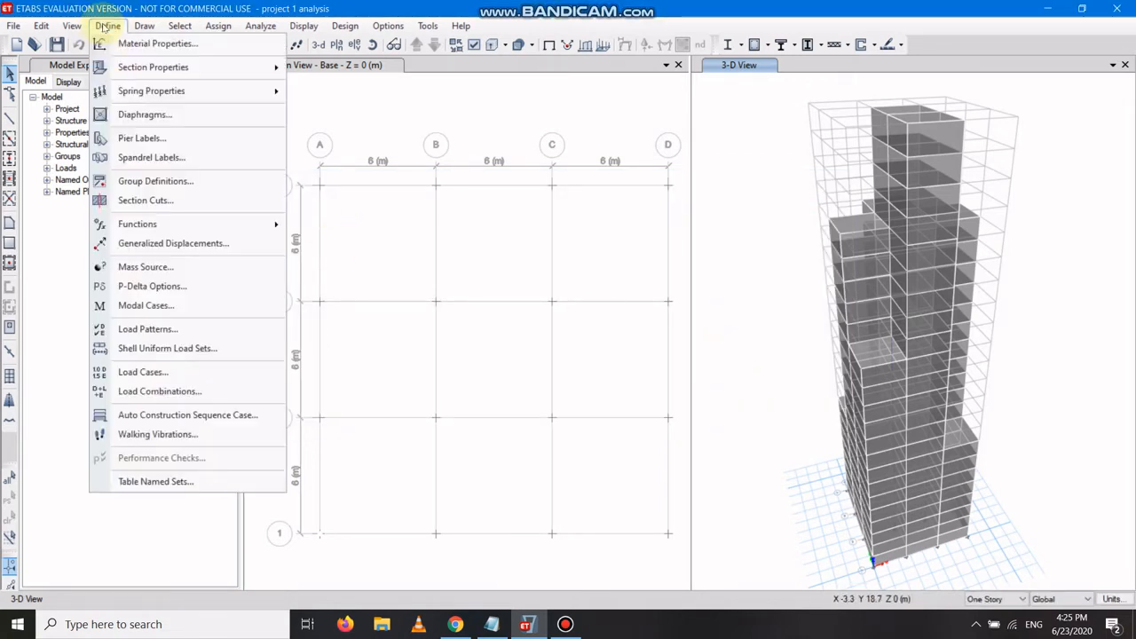
left_click(164, 372)
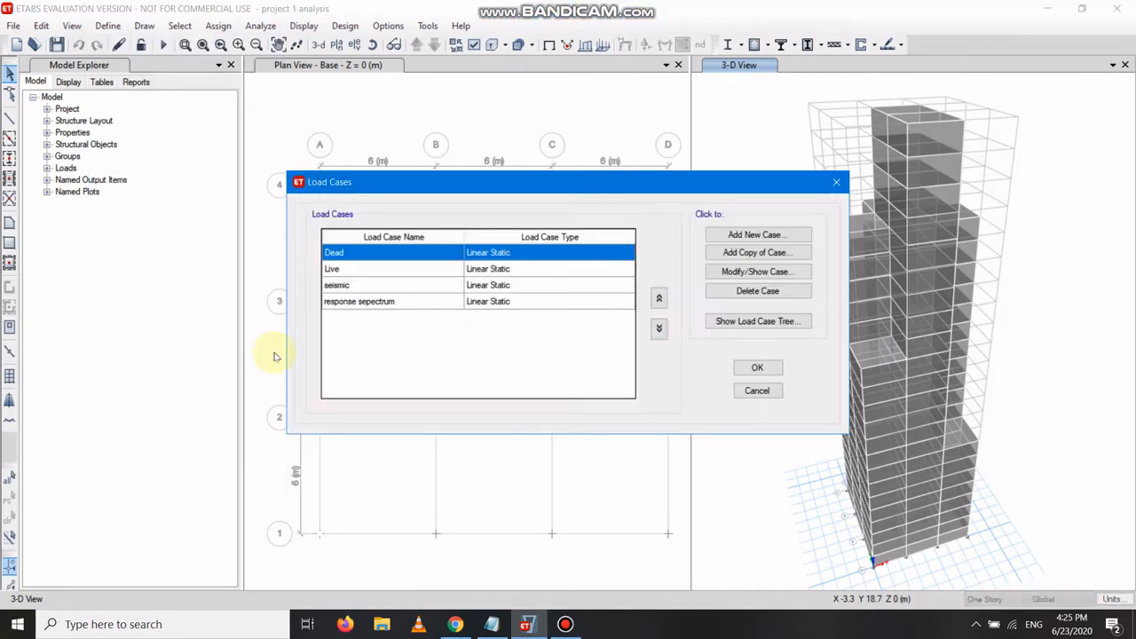
left_click(547, 301)
left_click(757, 291)
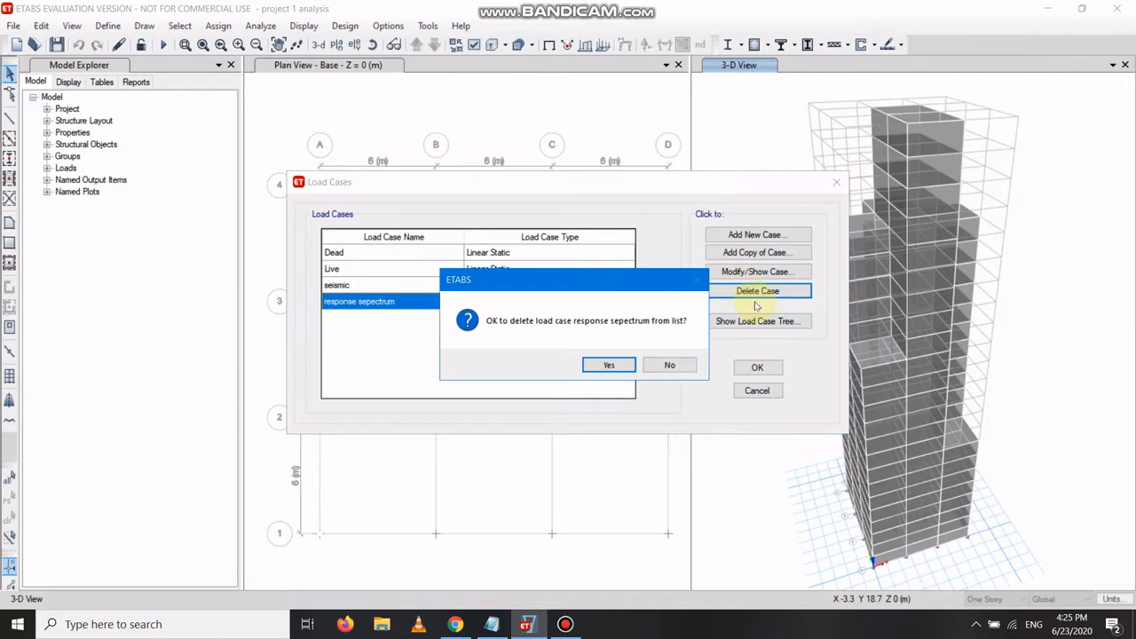
left_click(609, 367)
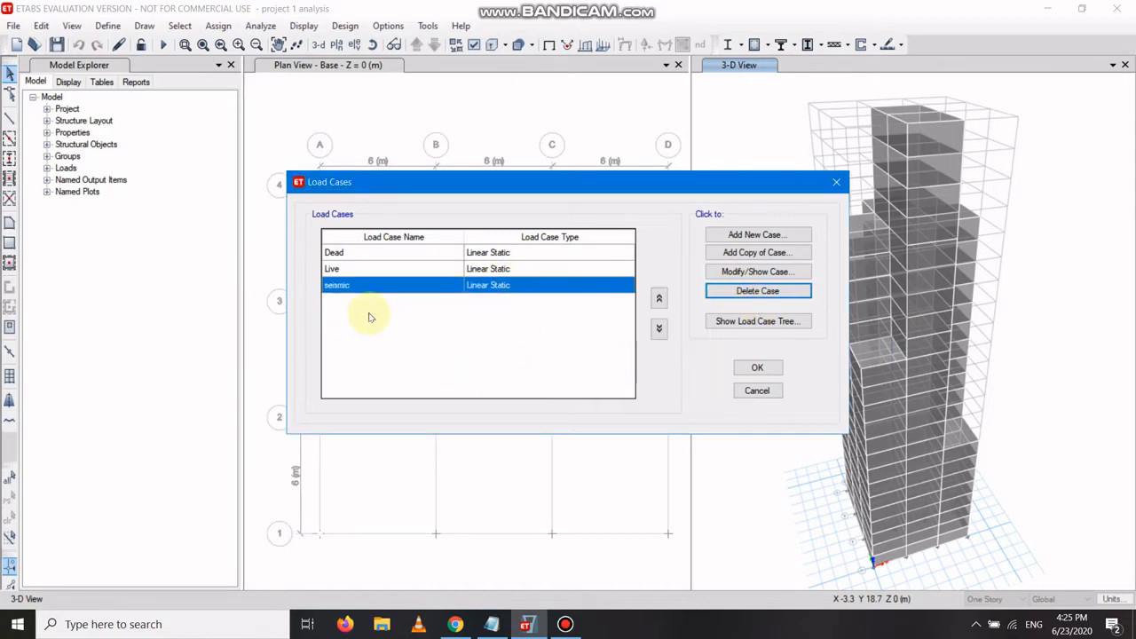
Add a new load case named response sepctrum with the Response Spectrum load case type.
left_click(756, 236)
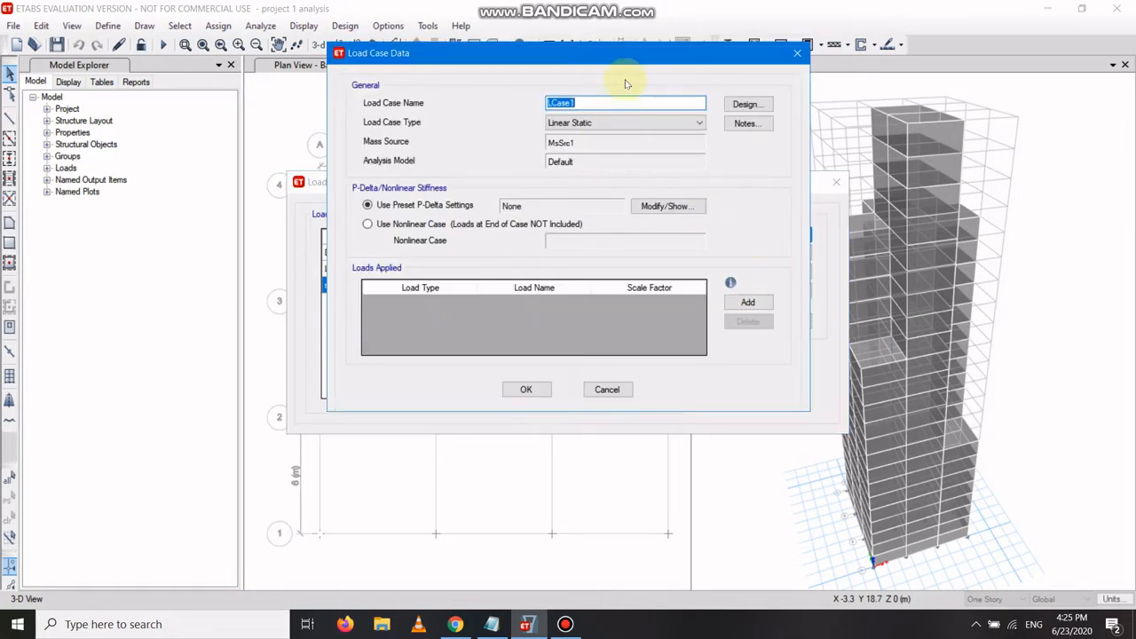
key("BackSpace")
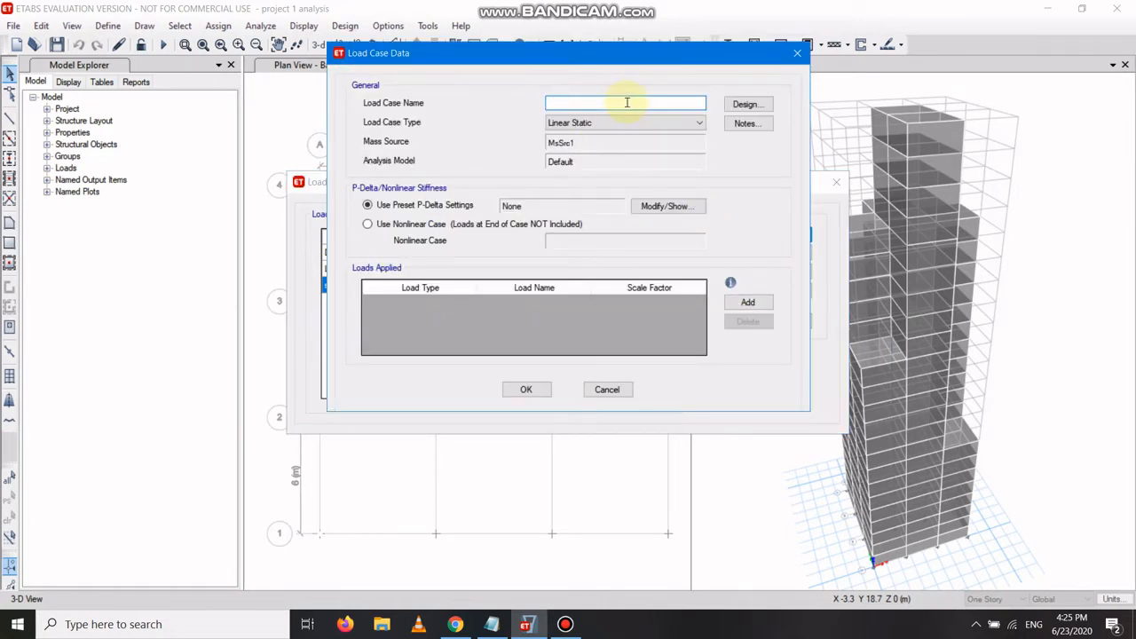
type("response sepctrum")
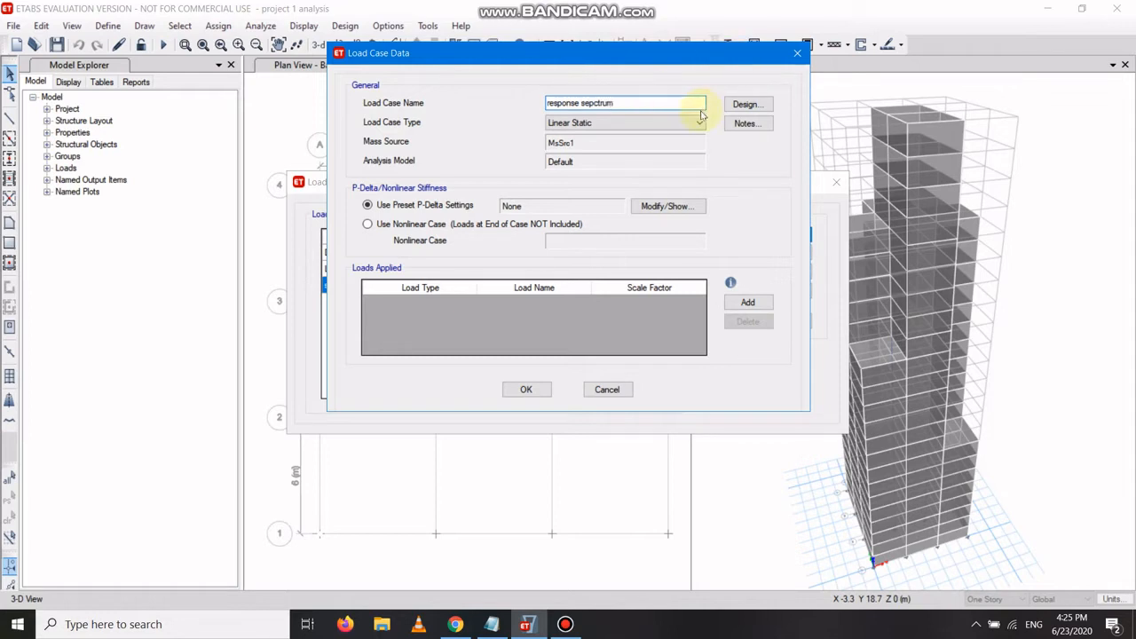
left_click(682, 124)
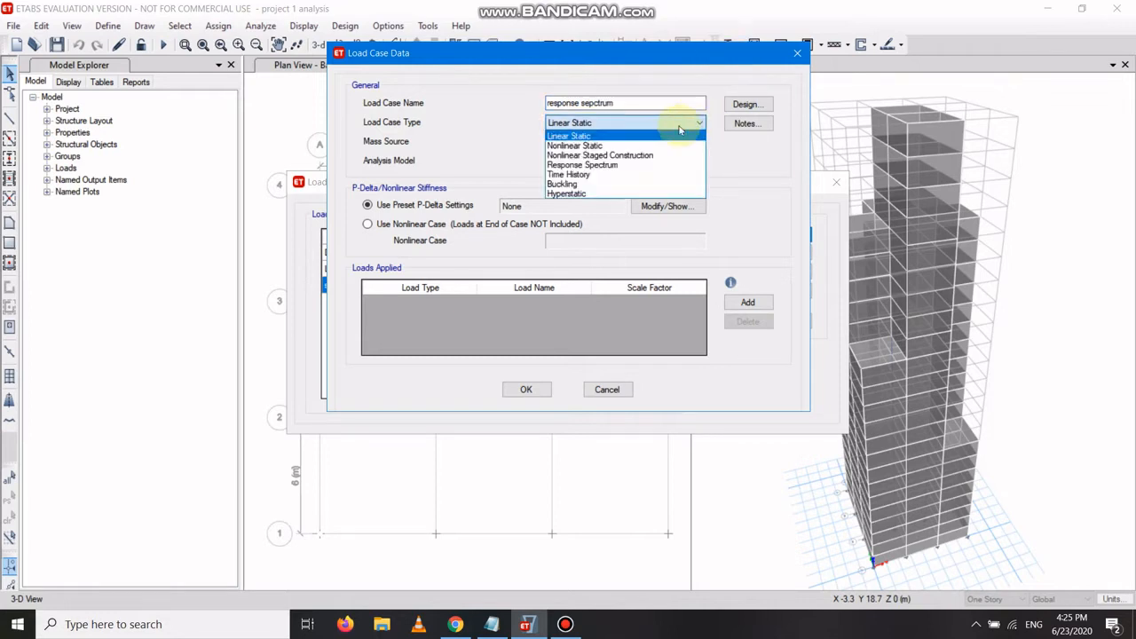
left_click(618, 165)
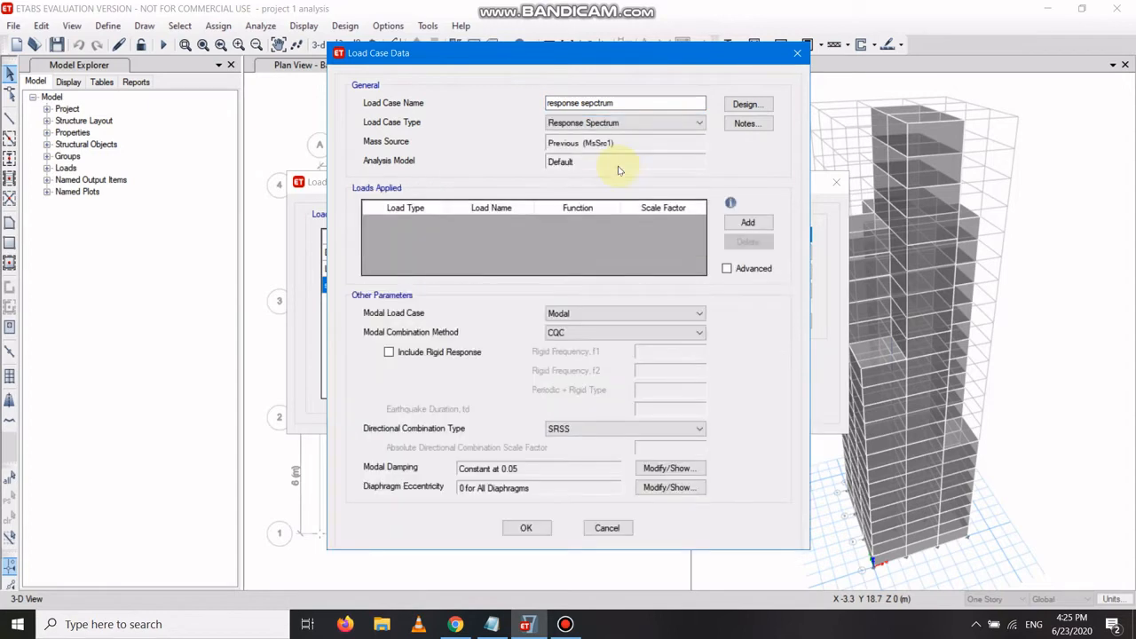
Add an Acceleration U1 load to the case using the response sepctrum function.
left_click(748, 222)
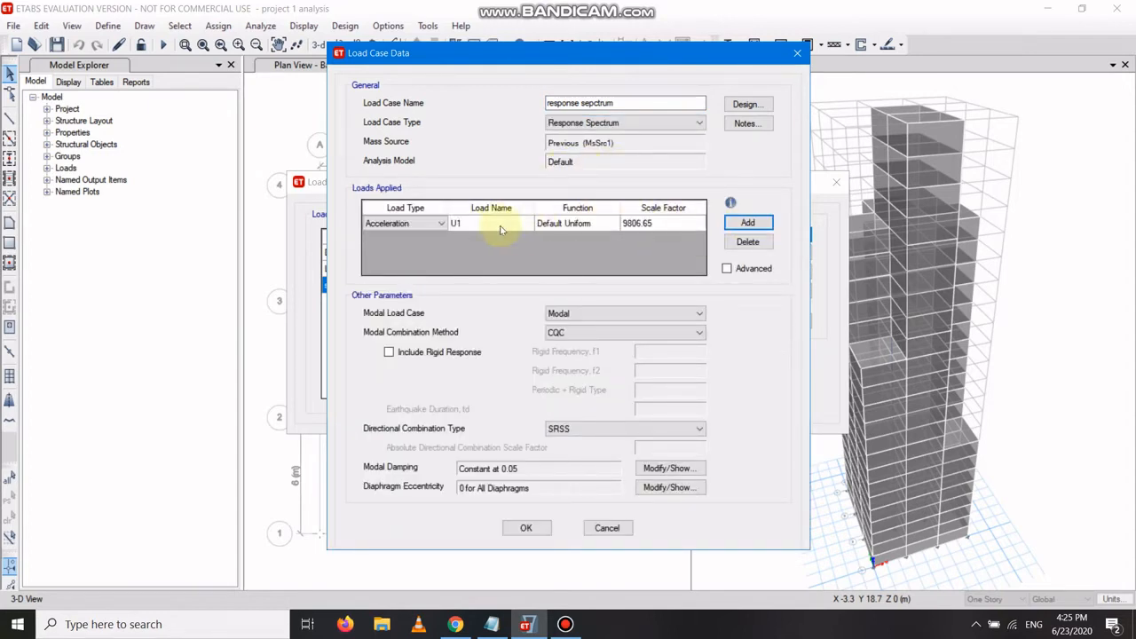
left_click(602, 227)
left_click(605, 224)
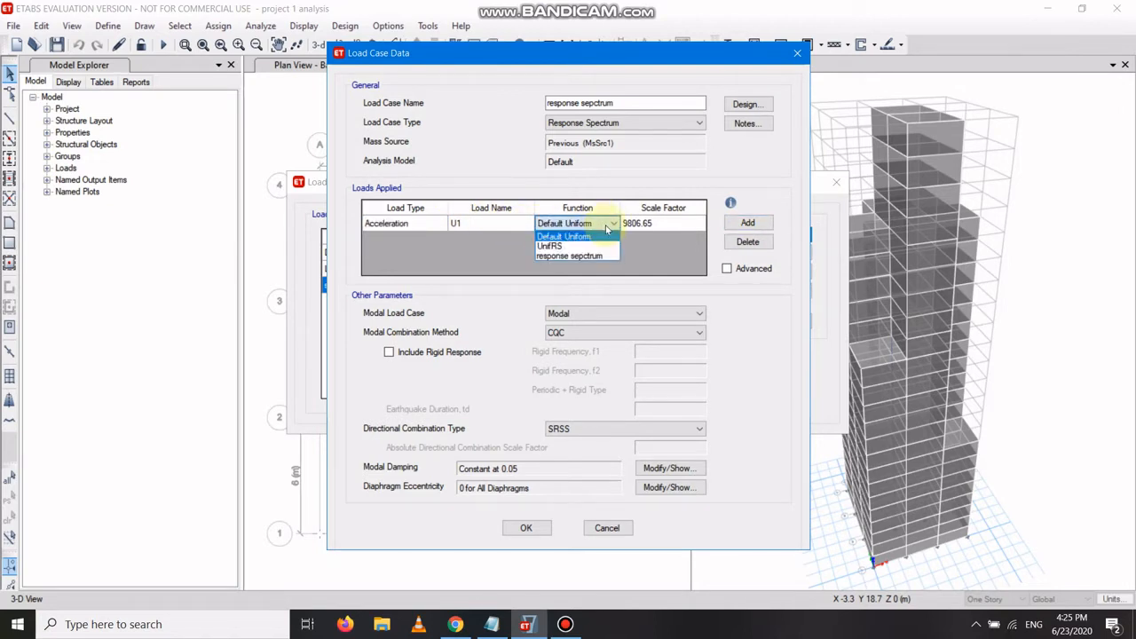
left_click(597, 257)
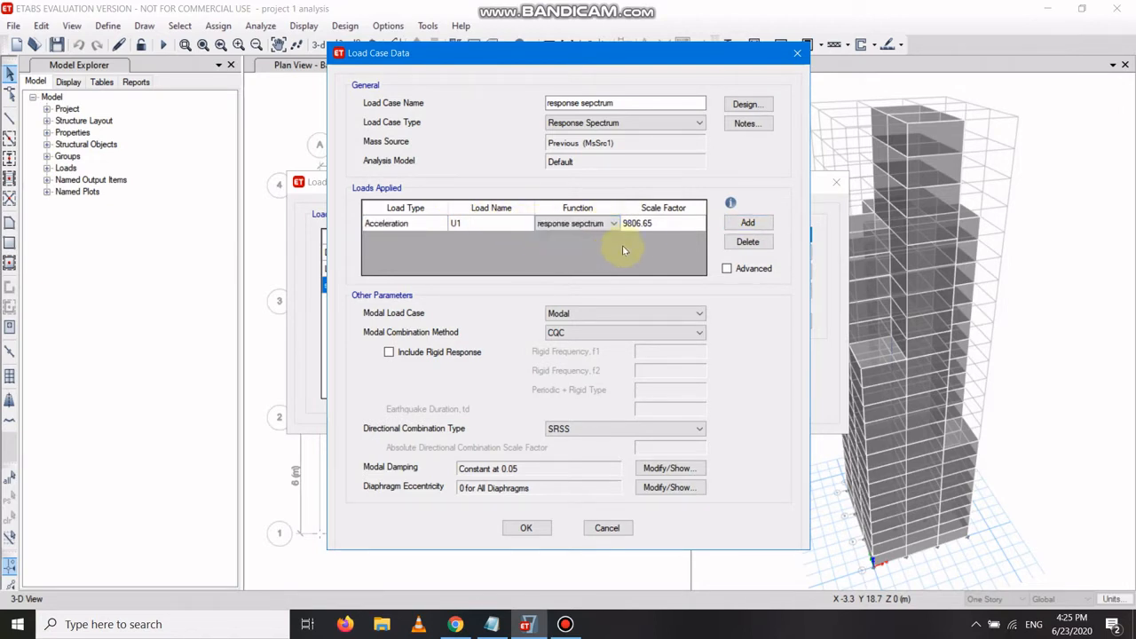
Check the scale factor calculation in Notepad and set the U1 acceleration scale factor to 1633.5.
left_click(661, 224)
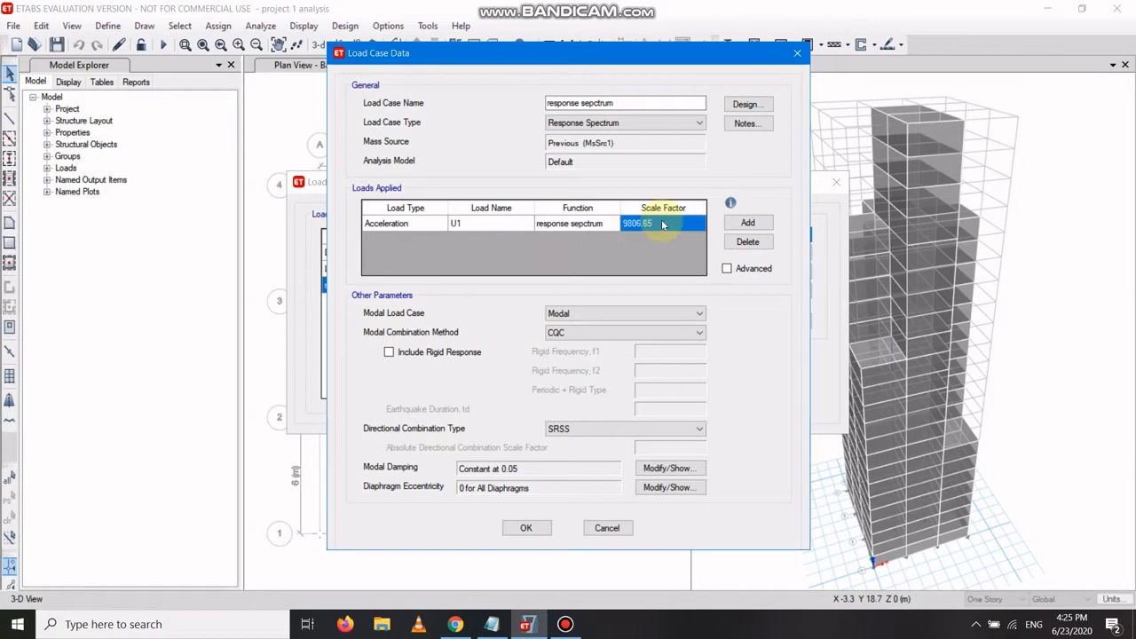
left_click(492, 625)
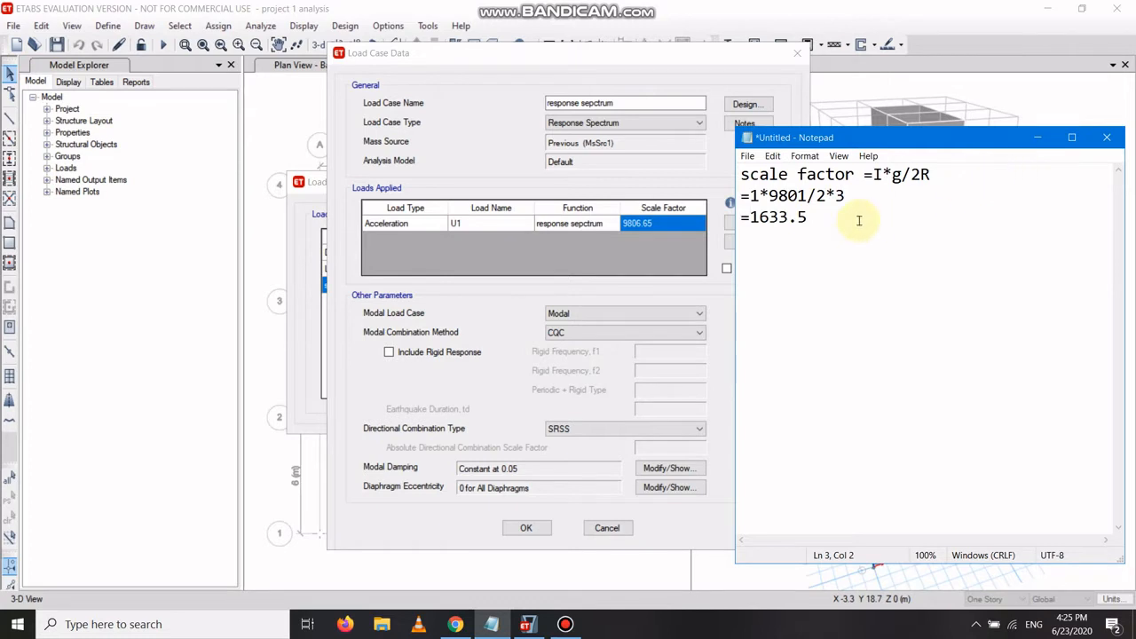
left_click(1039, 138)
left_click(672, 226)
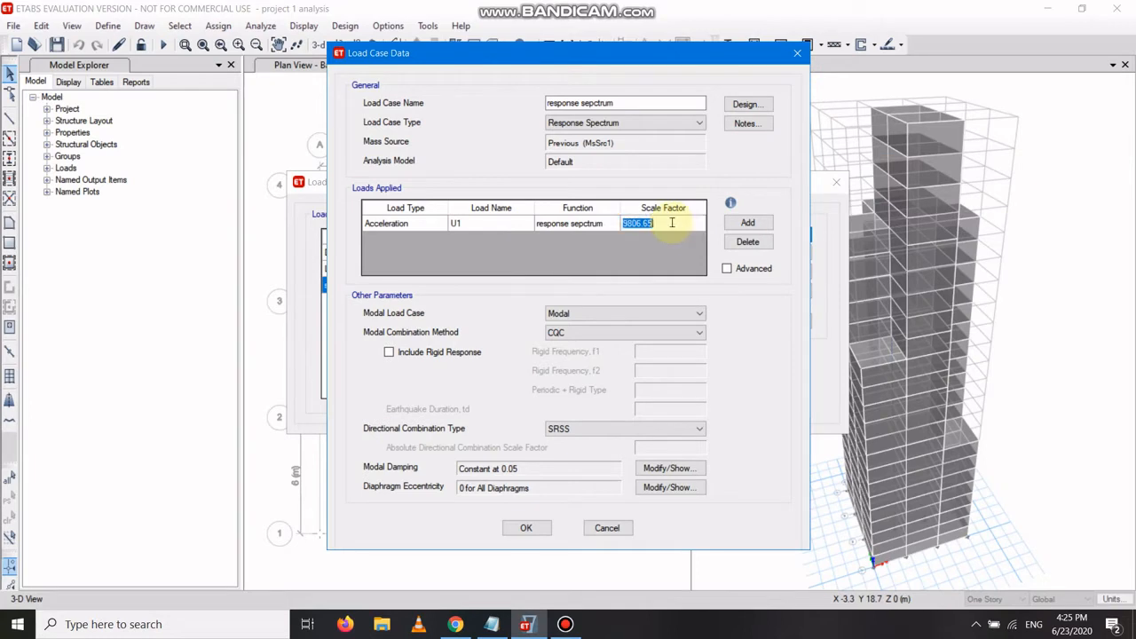
type("1633.5")
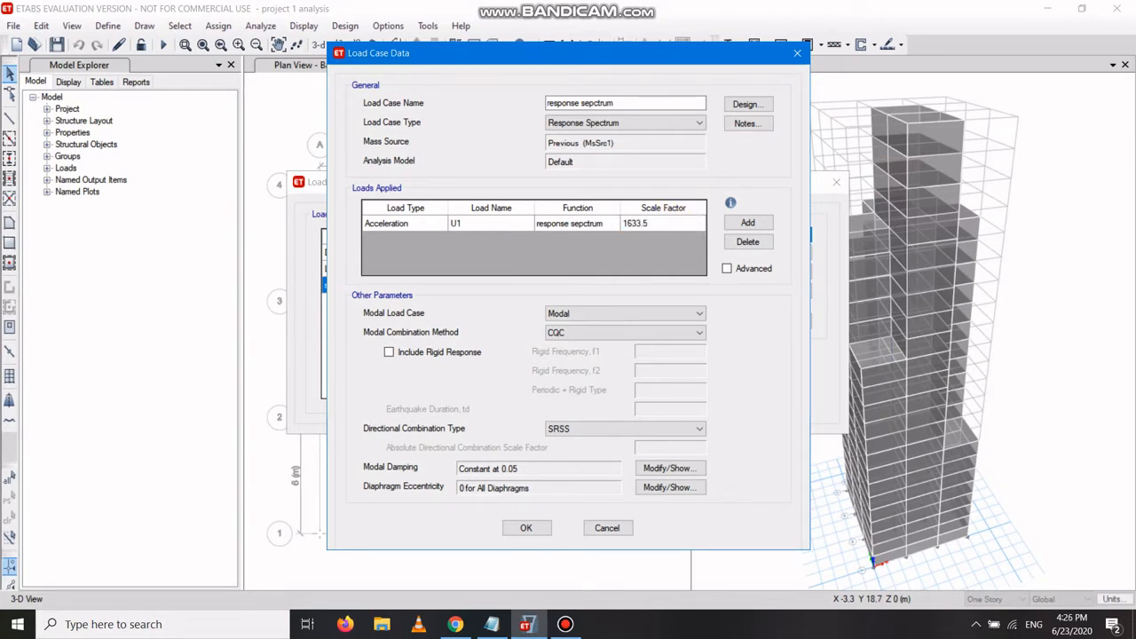
Add a second acceleration load with load name U2.
left_click(754, 224)
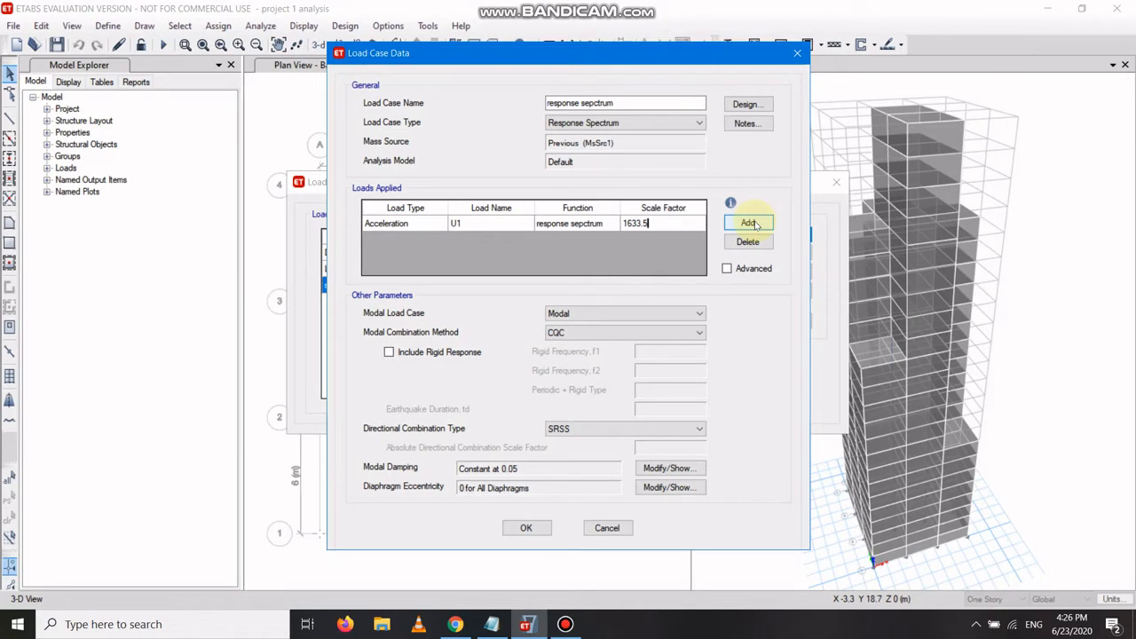
left_click(750, 223)
left_click(426, 241)
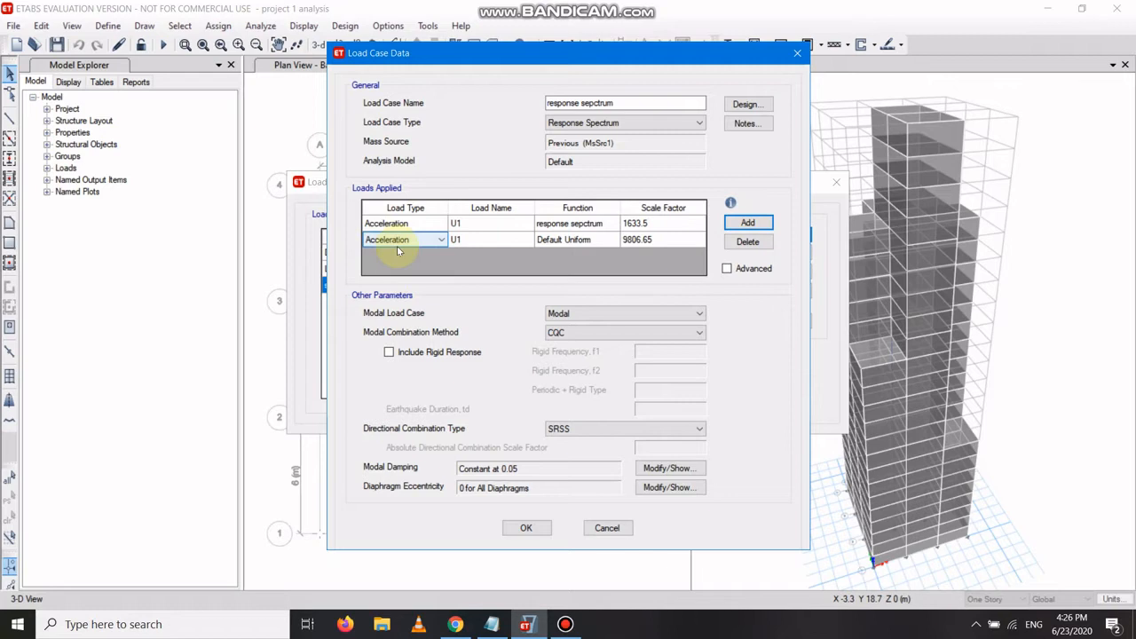
left_click(459, 243)
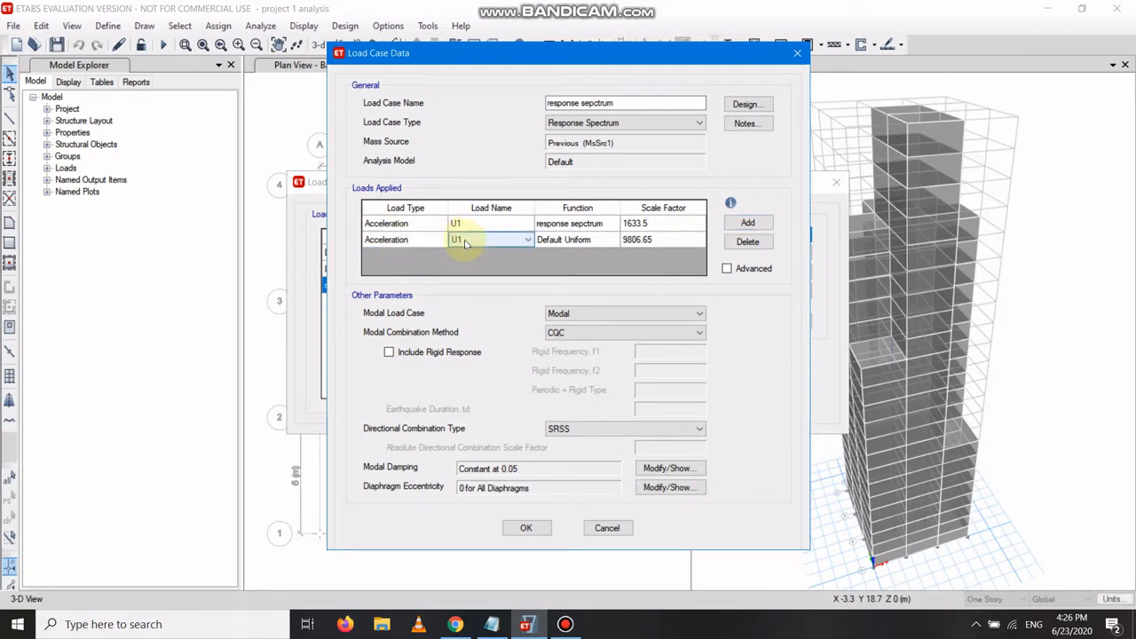
left_click(471, 245)
left_click(473, 262)
Set the U2 load's function to response sepctrum and its scale factor to 1633.5, then confirm the load cases.
left_click(573, 245)
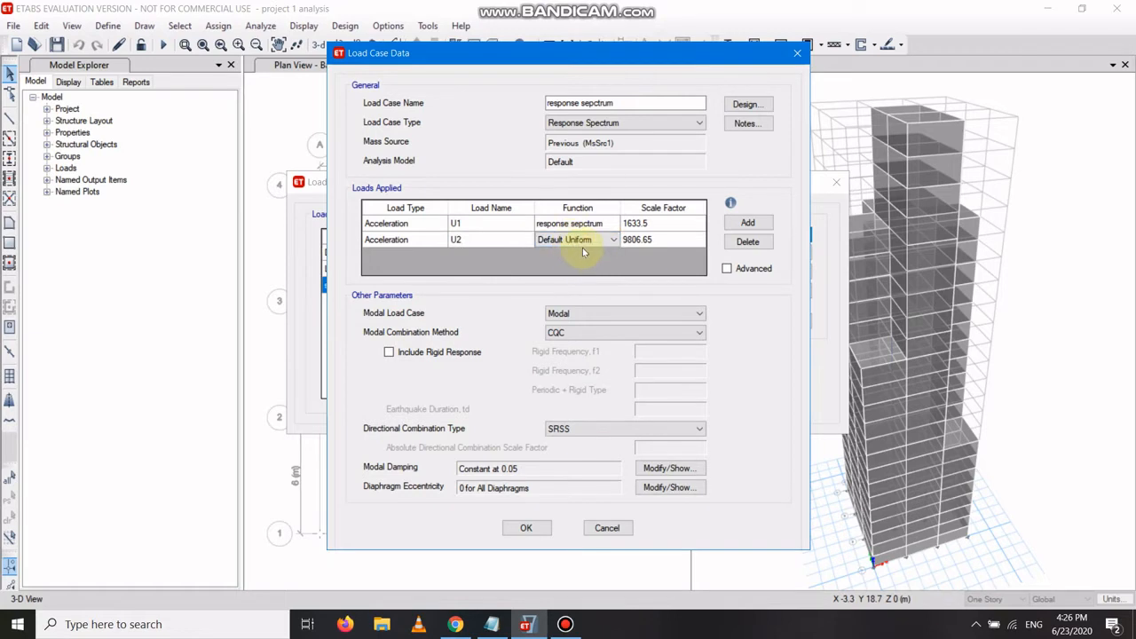
left_click(584, 242)
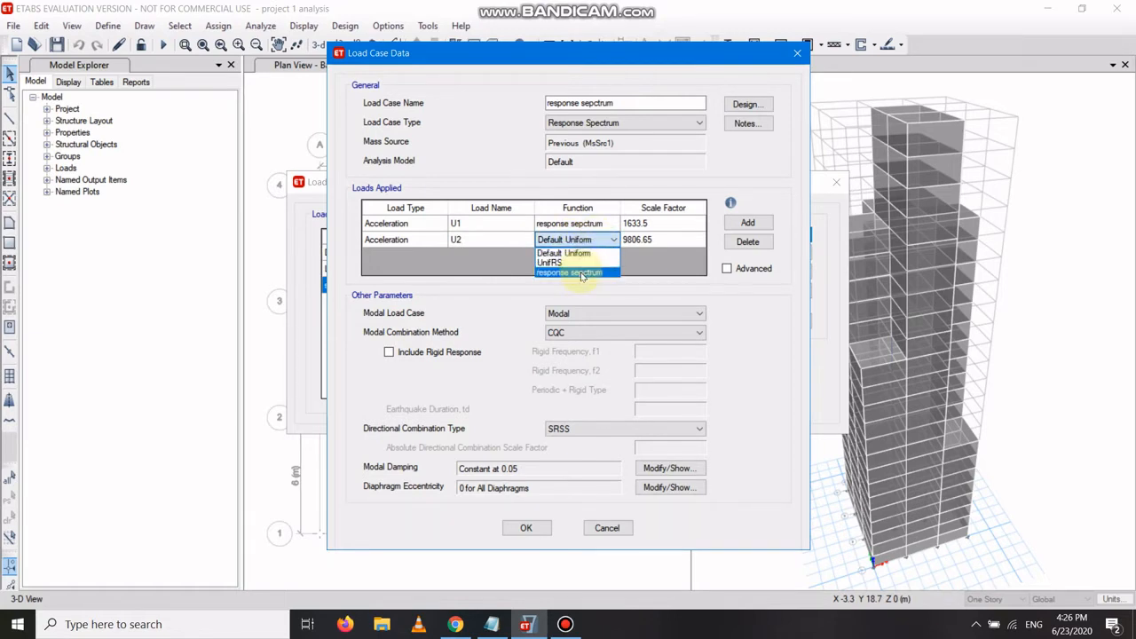
left_click(581, 272)
left_click(652, 240)
type("1633.5")
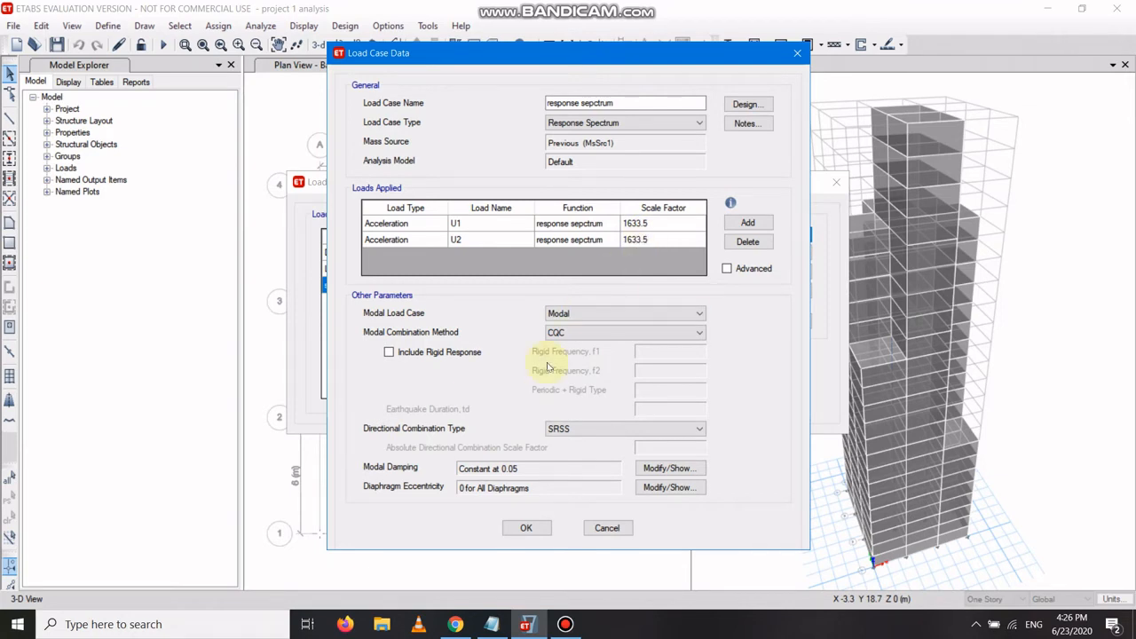
left_click(523, 533)
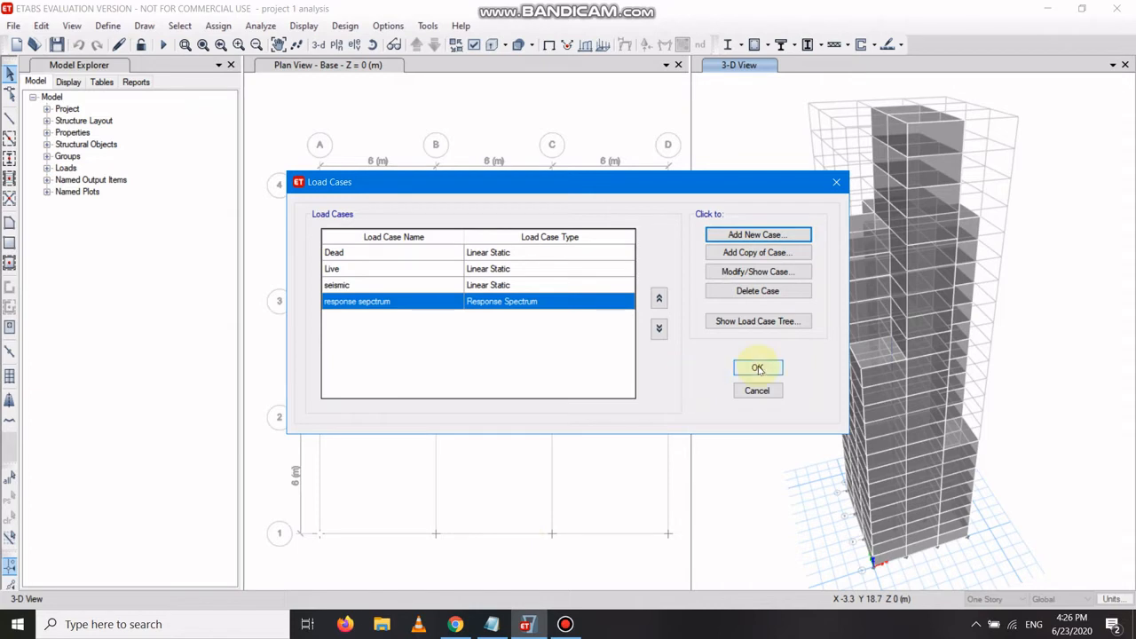
left_click(757, 368)
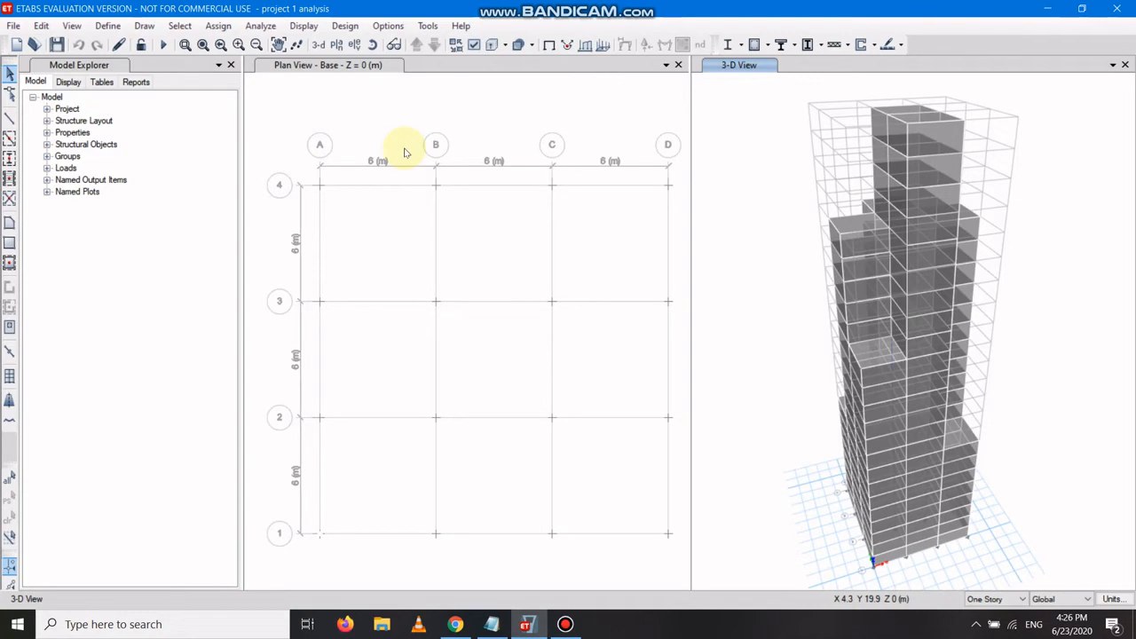
Run the analysis with the current set of load cases to run.
left_click(258, 26)
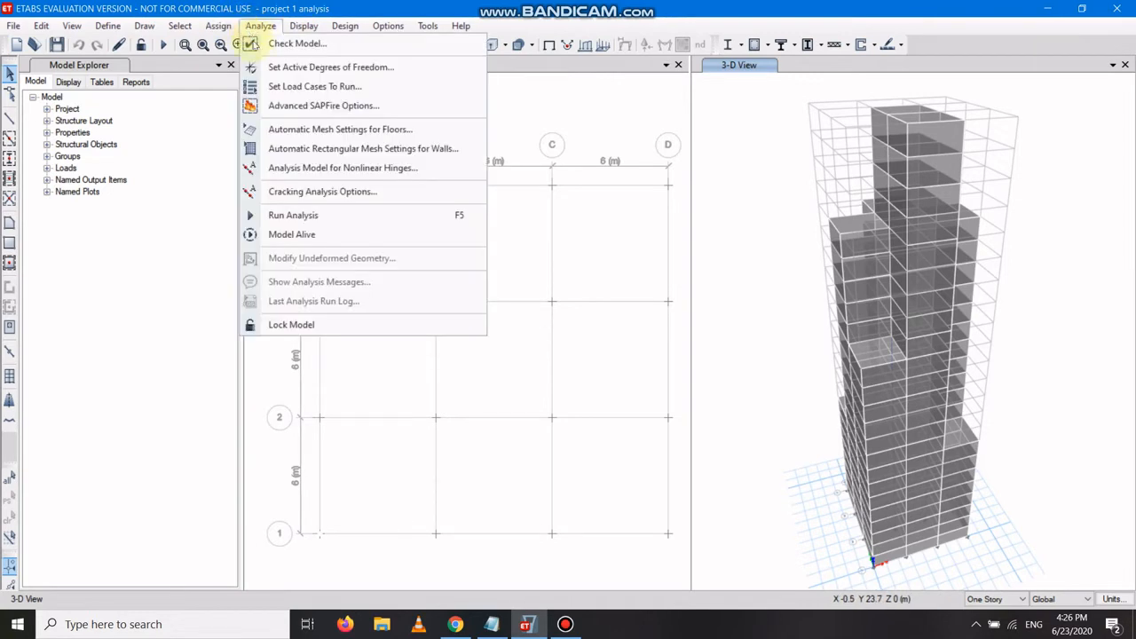
left_click(331, 88)
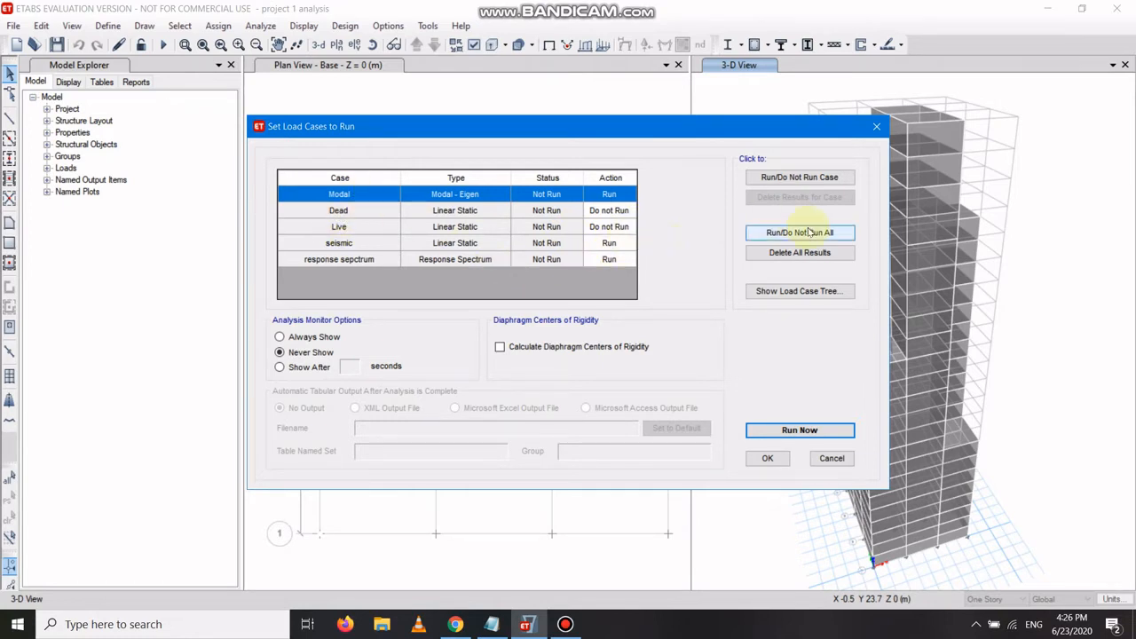
left_click(805, 430)
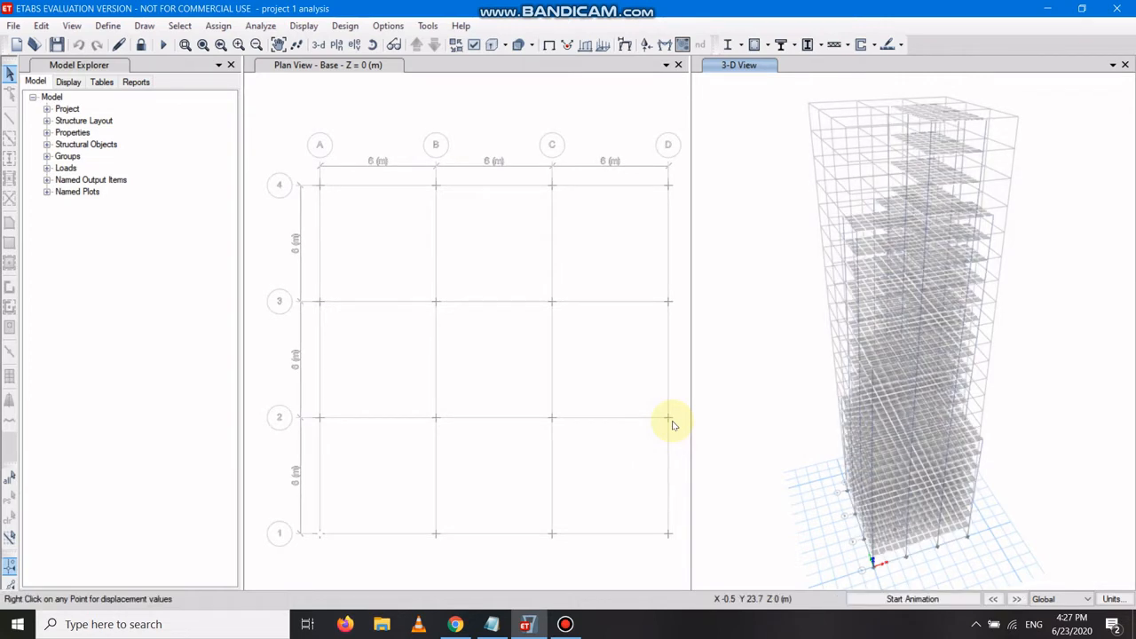
Inspect joint displacement values on the deformed 3-D view.
mouse_move(926, 185)
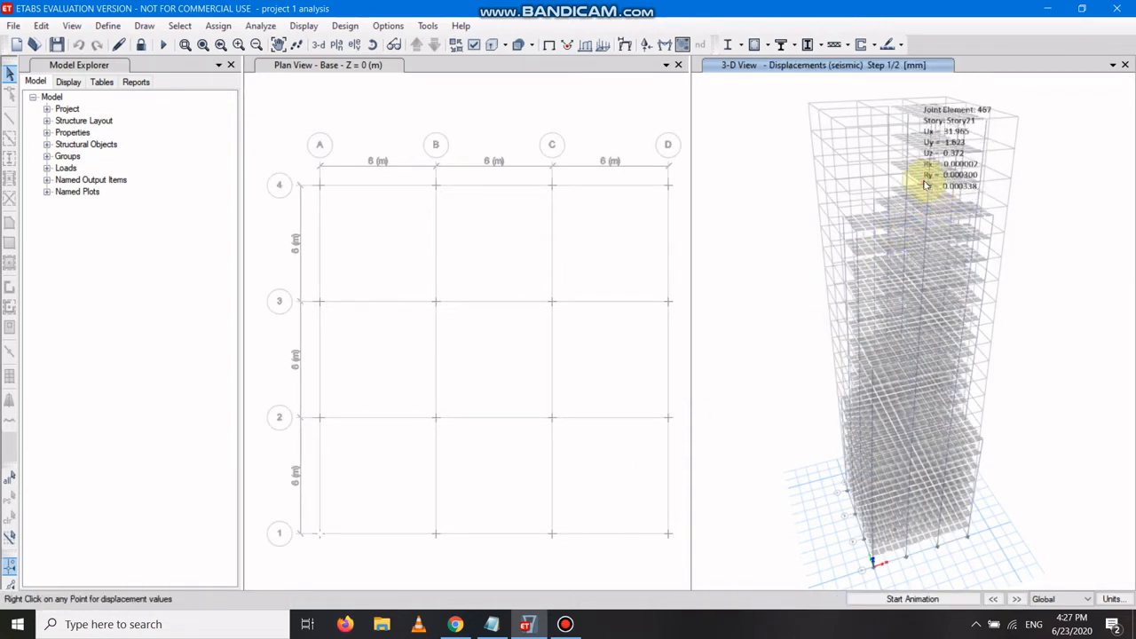
mouse_move(928, 267)
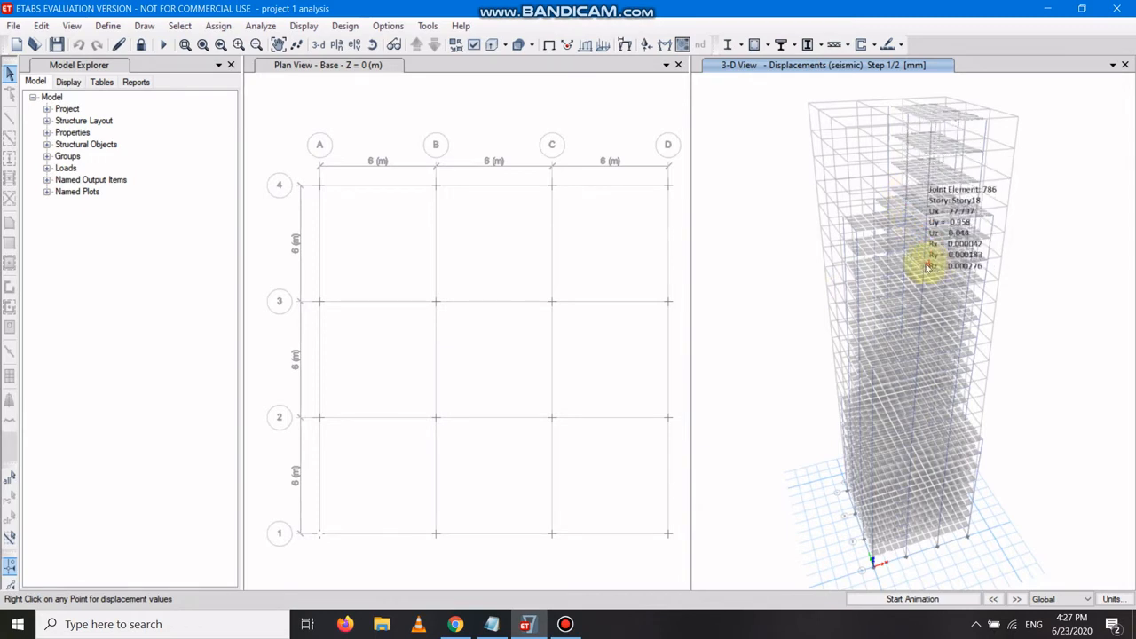
mouse_move(886, 251)
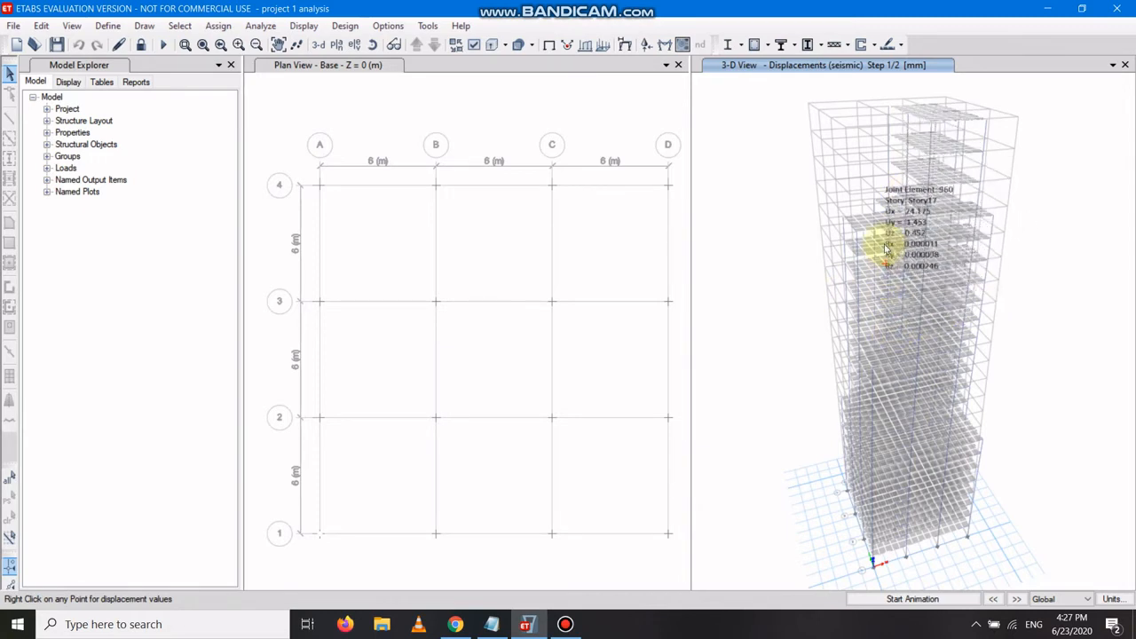
Start the concrete frame design check, accepting reiteration of analysis and design.
left_click(344, 26)
mouse_move(361, 63)
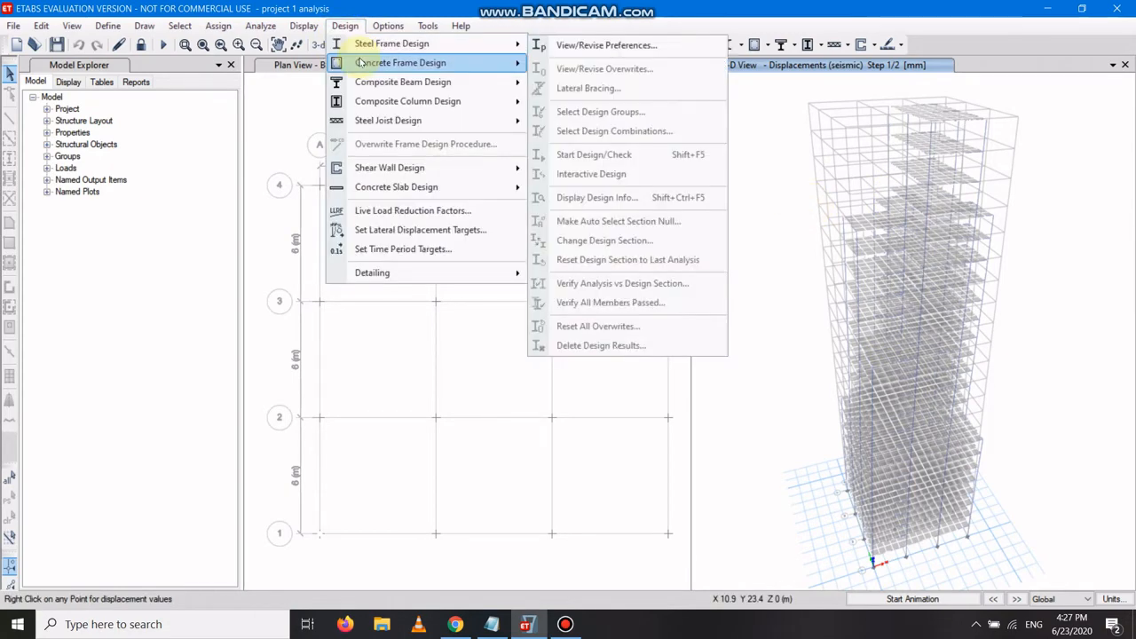
mouse_move(513, 72)
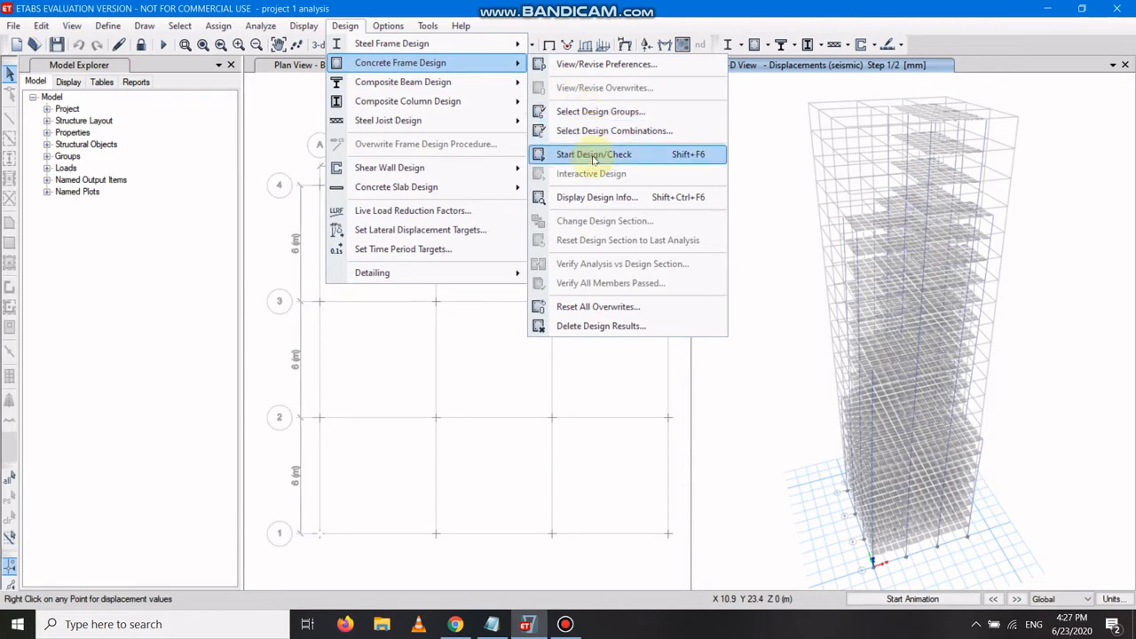
left_click(594, 154)
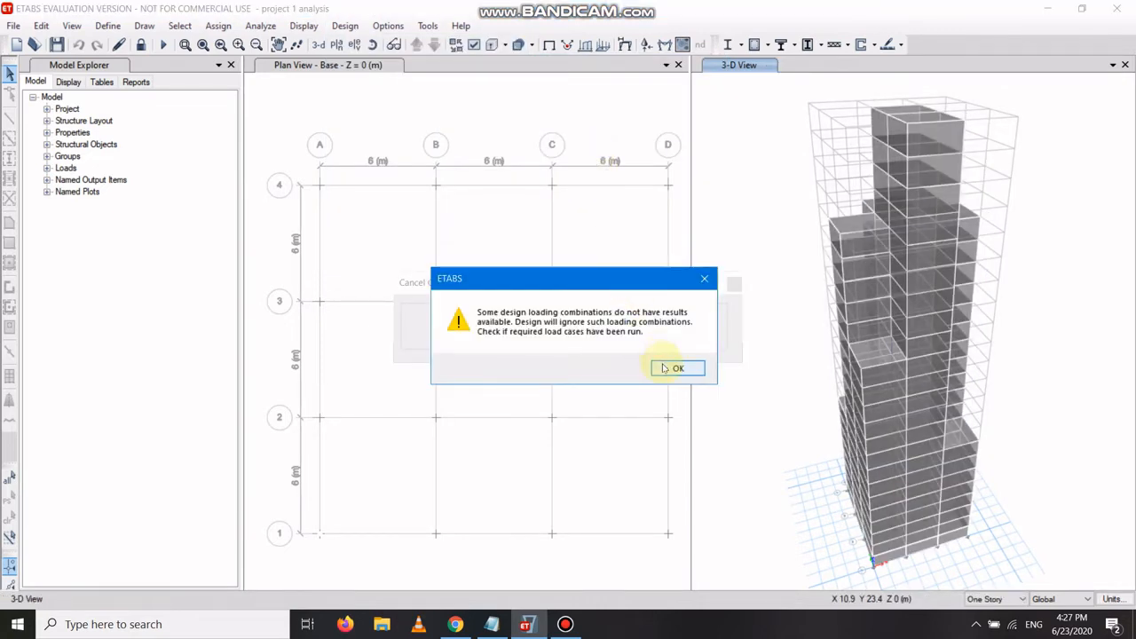
left_click(675, 368)
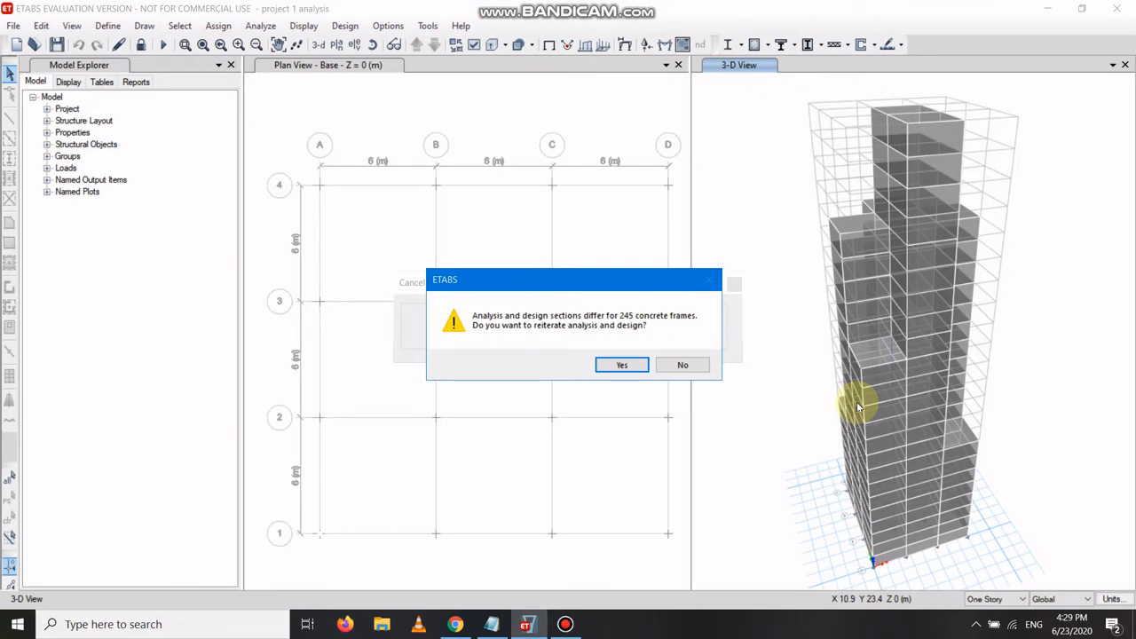
left_click(622, 365)
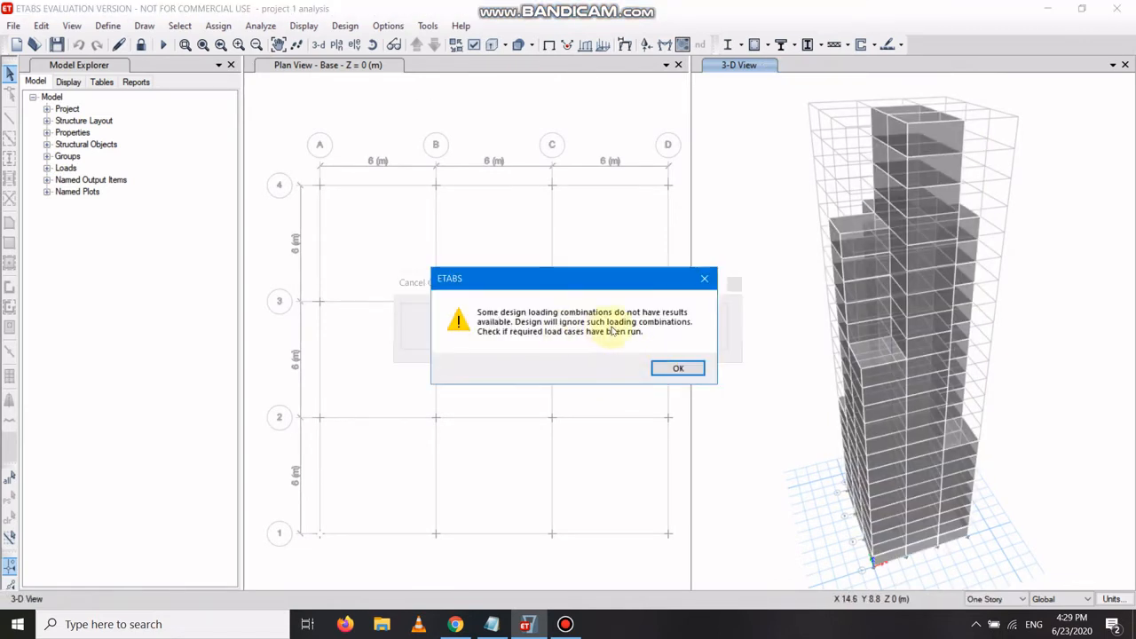
left_click(679, 368)
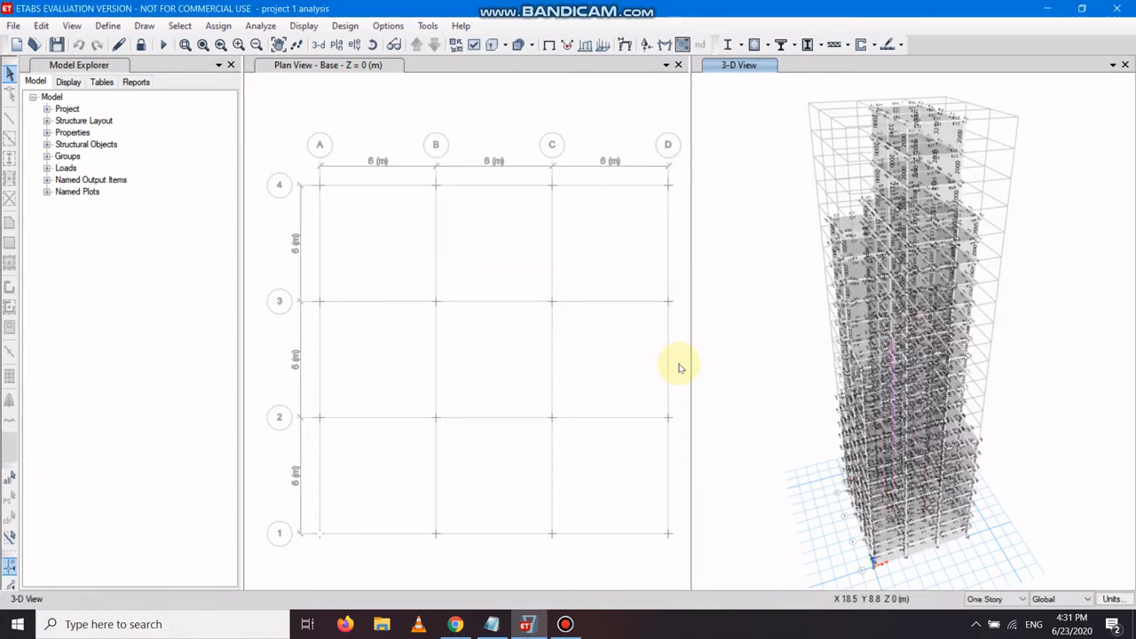
Review the IS1893 2002 auto lateral load settings of the seismic load pattern.
scroll(748, 338, "up", 1)
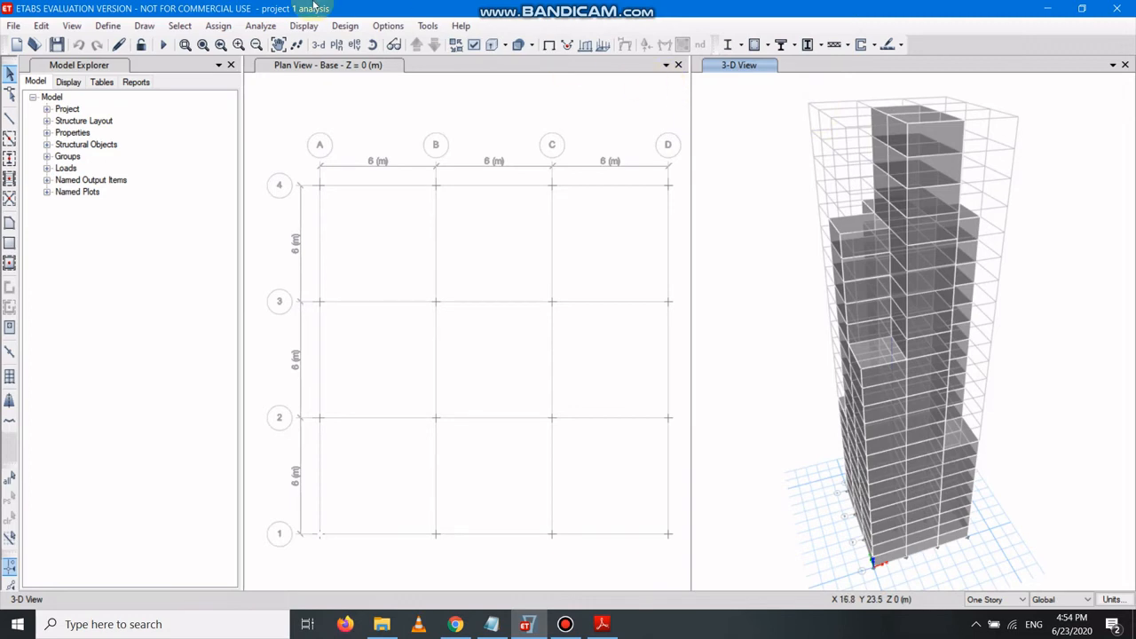
left_click(108, 26)
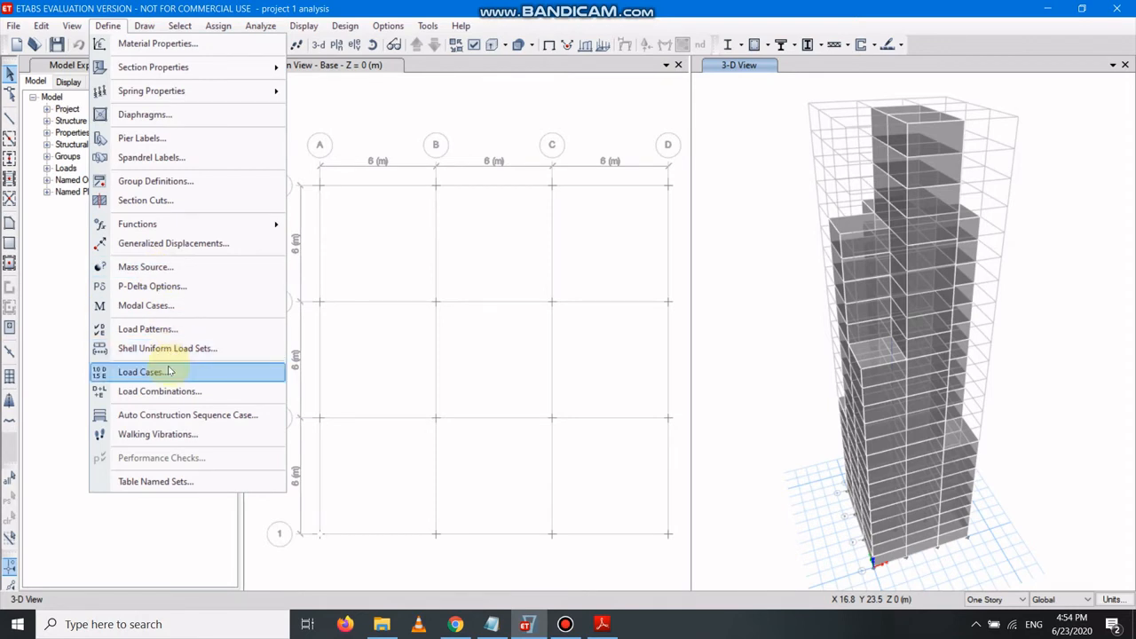
left_click(174, 329)
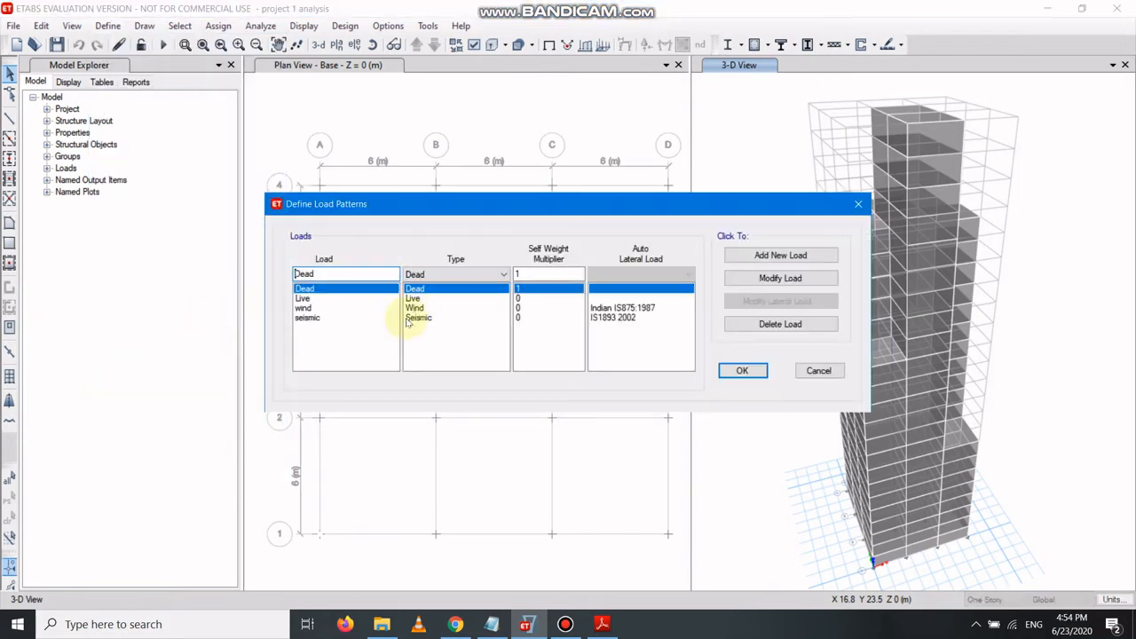
left_click(374, 321)
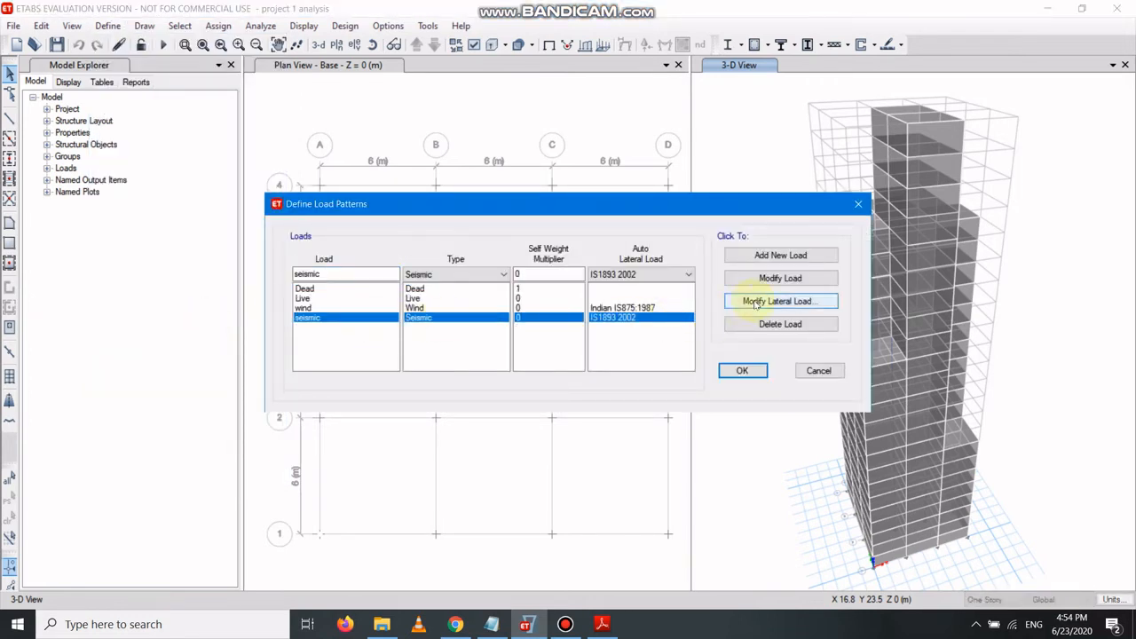
left_click(750, 304)
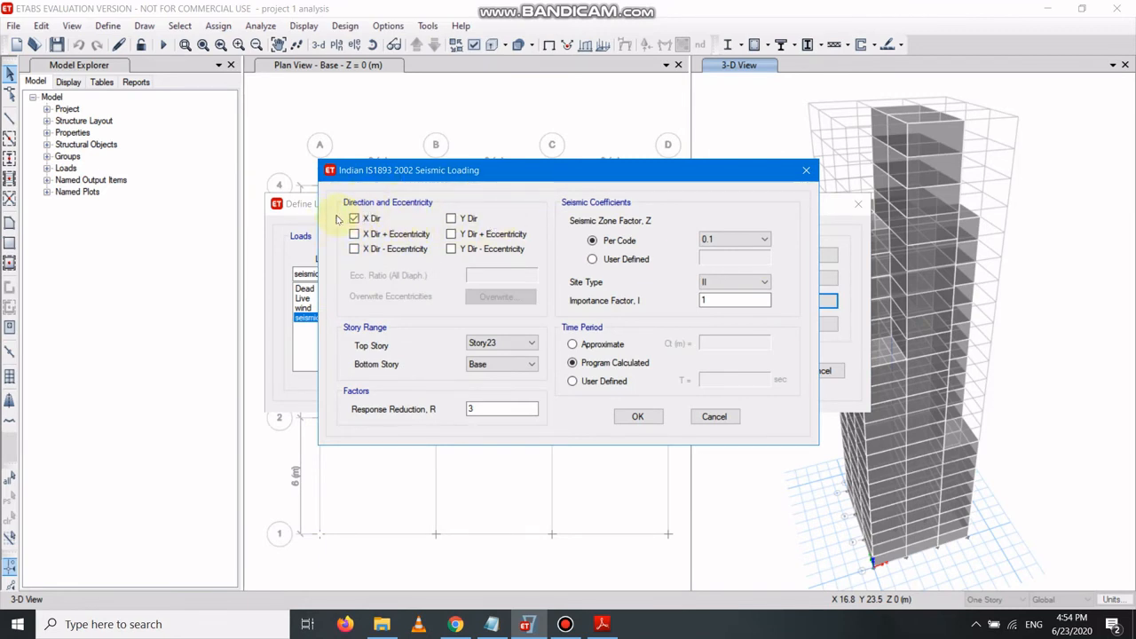
left_click(646, 423)
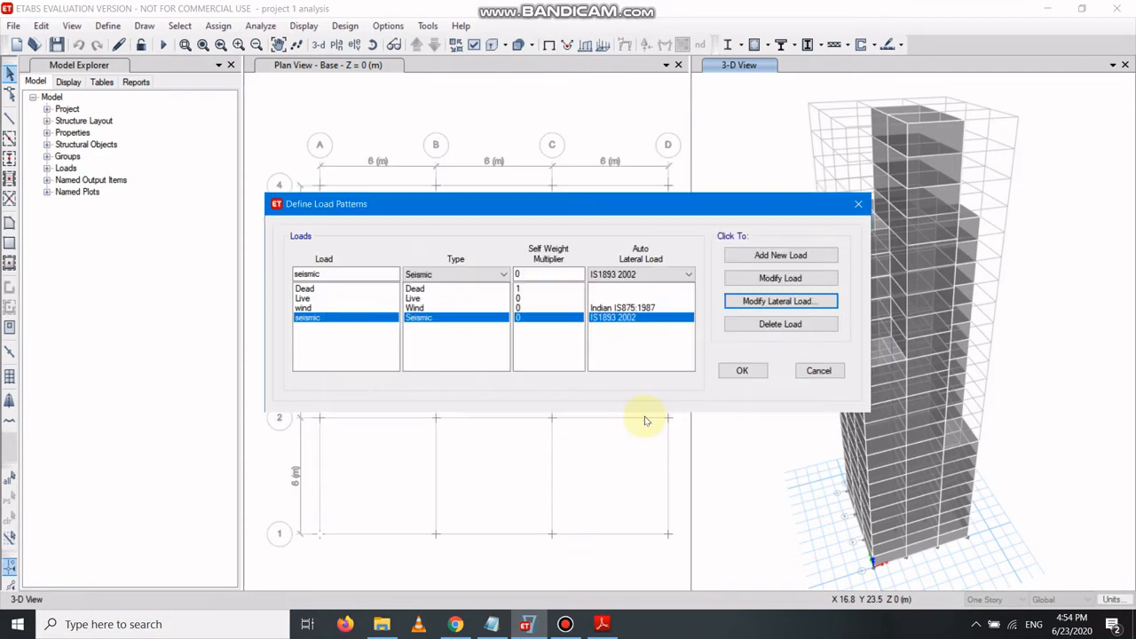
left_click(748, 377)
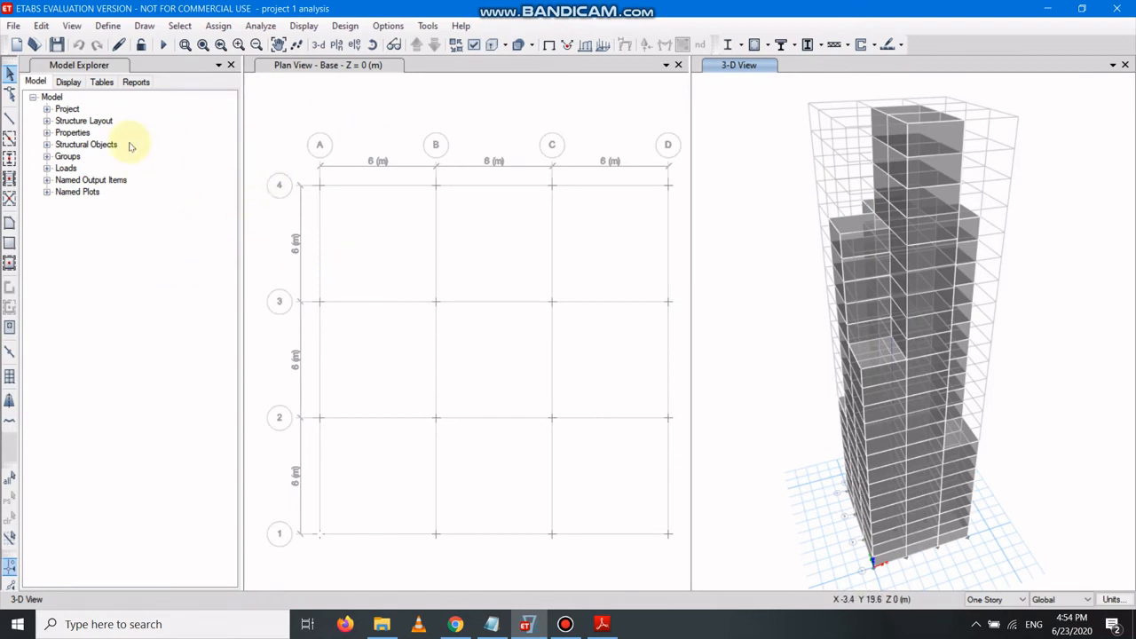
Start adding a new time history function of the From File type.
left_click(107, 25)
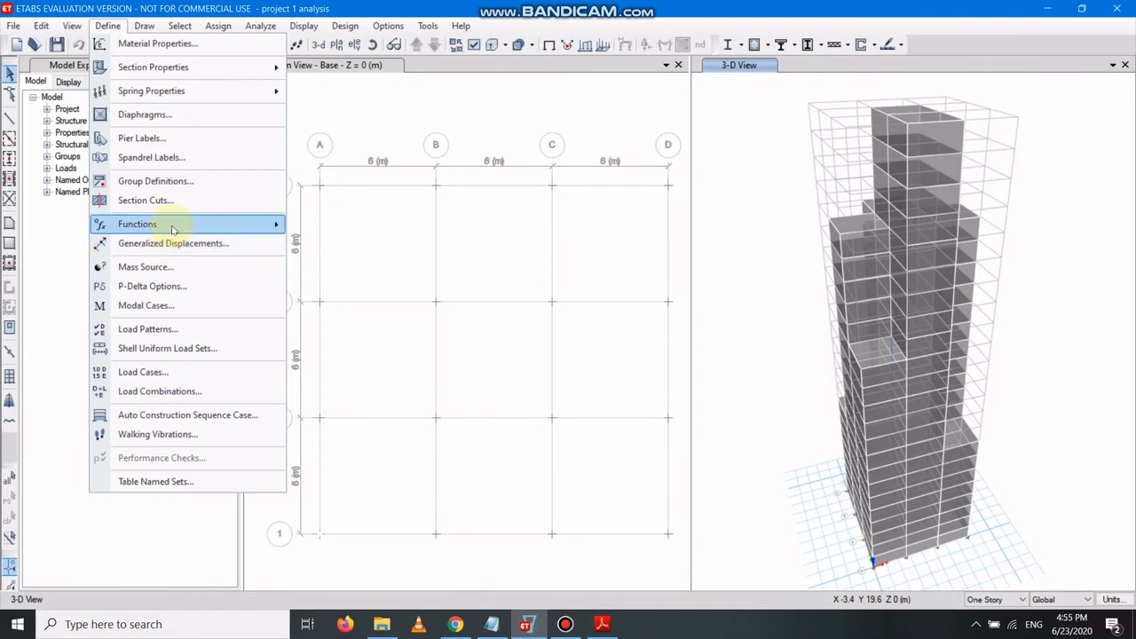
mouse_move(227, 224)
left_click(339, 246)
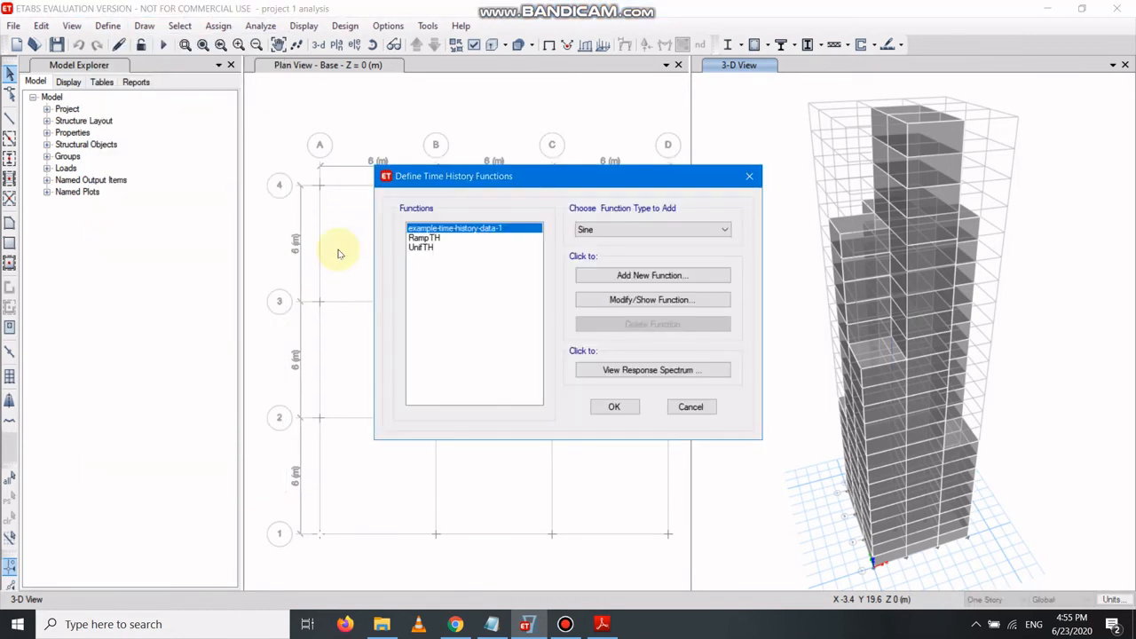
left_click(673, 232)
left_click(651, 243)
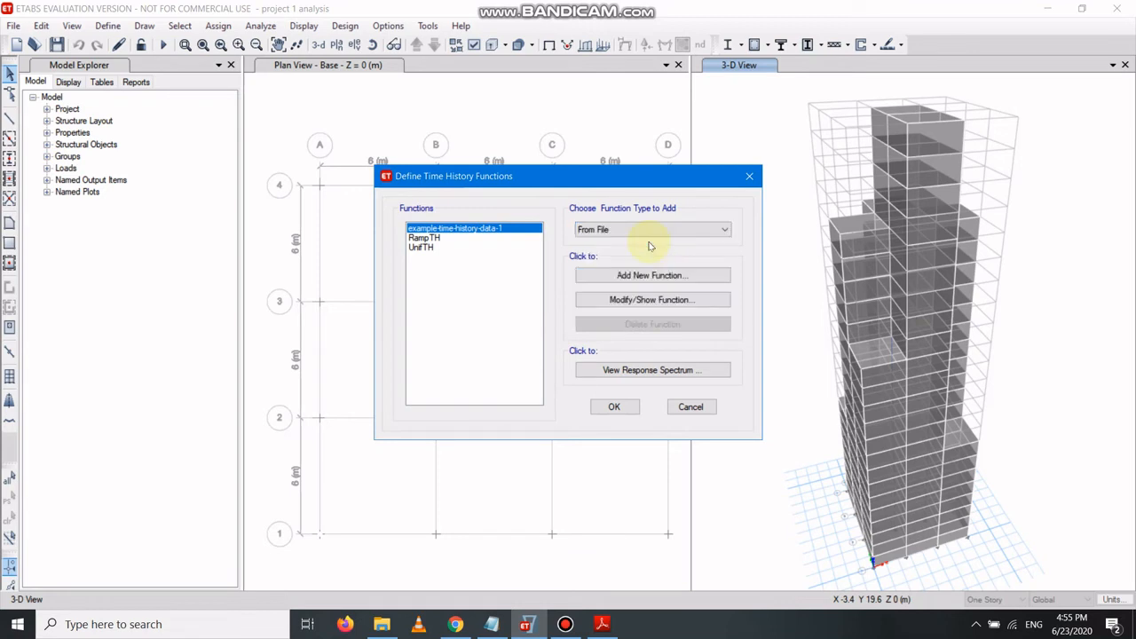
left_click(662, 276)
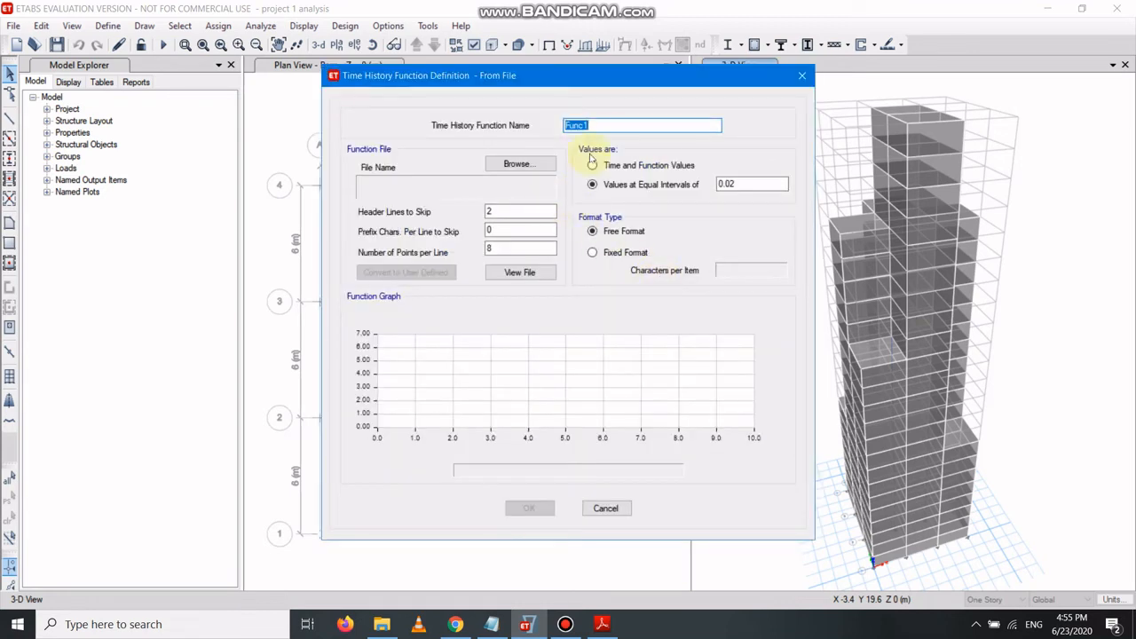
Name the new time history function time history latest.
key("BackSpace")
type("time history latest")
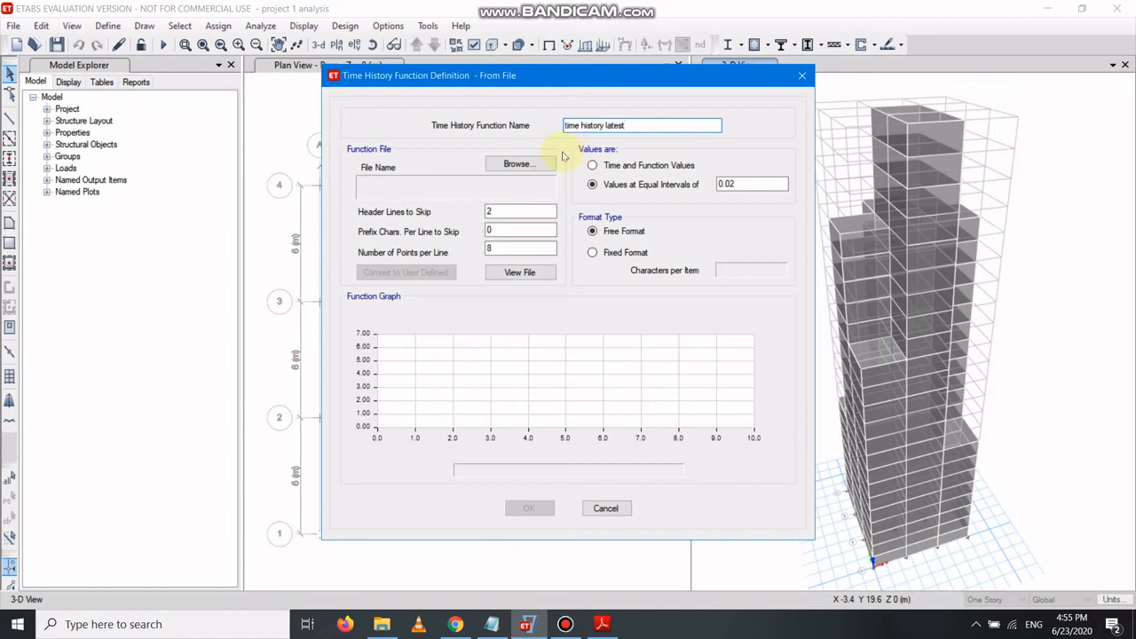
Browse to the desktop and select the example-time-history-data file as the function file.
left_click(522, 164)
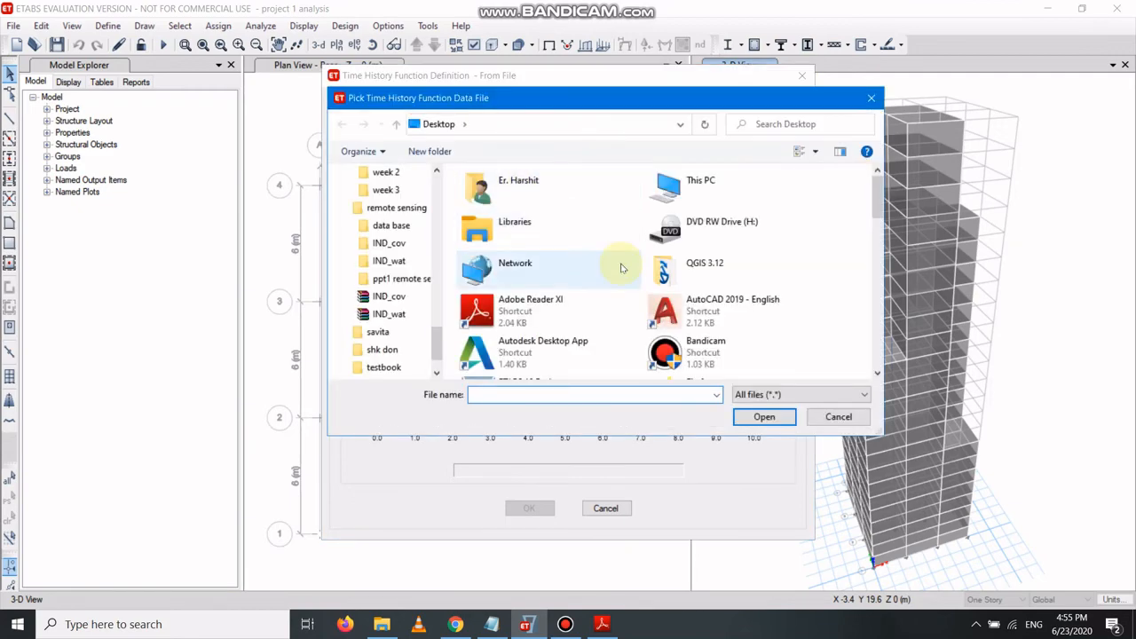
scroll(622, 265, "down", 5)
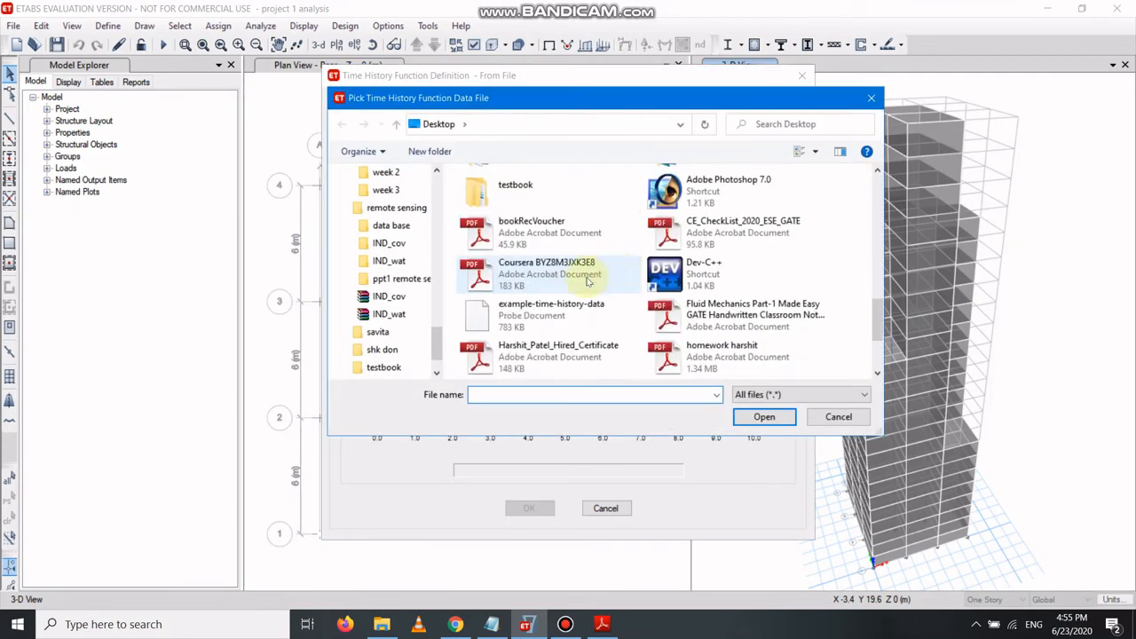
left_click(545, 315)
left_click(762, 415)
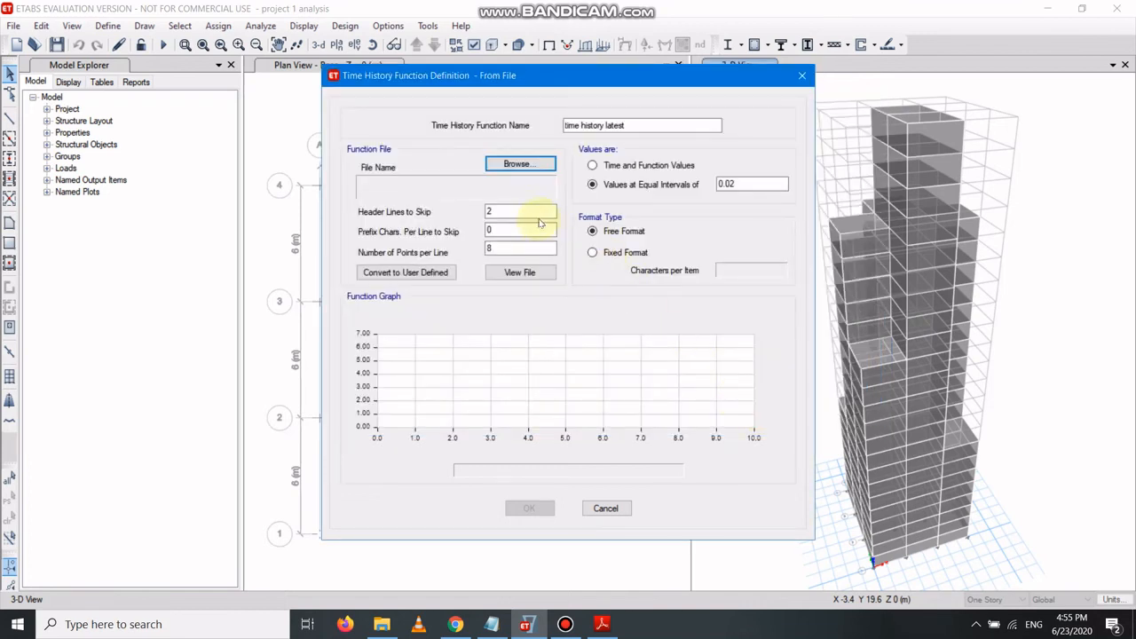
View the contents of the selected time history data file.
left_click(525, 277)
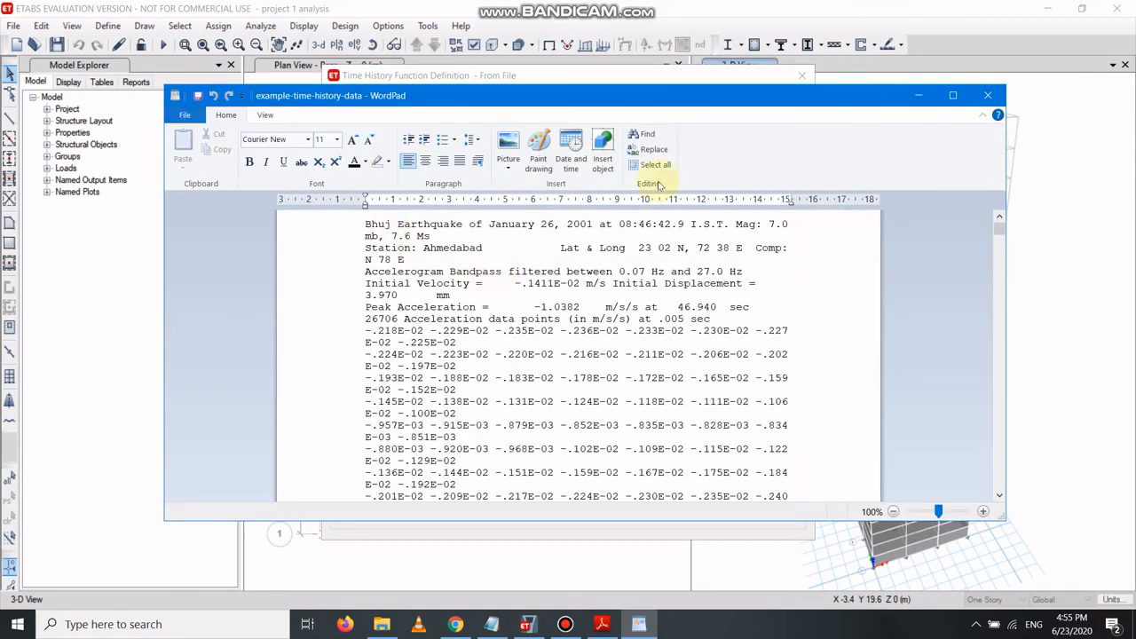
left_click_drag(650, 100, 611, 336)
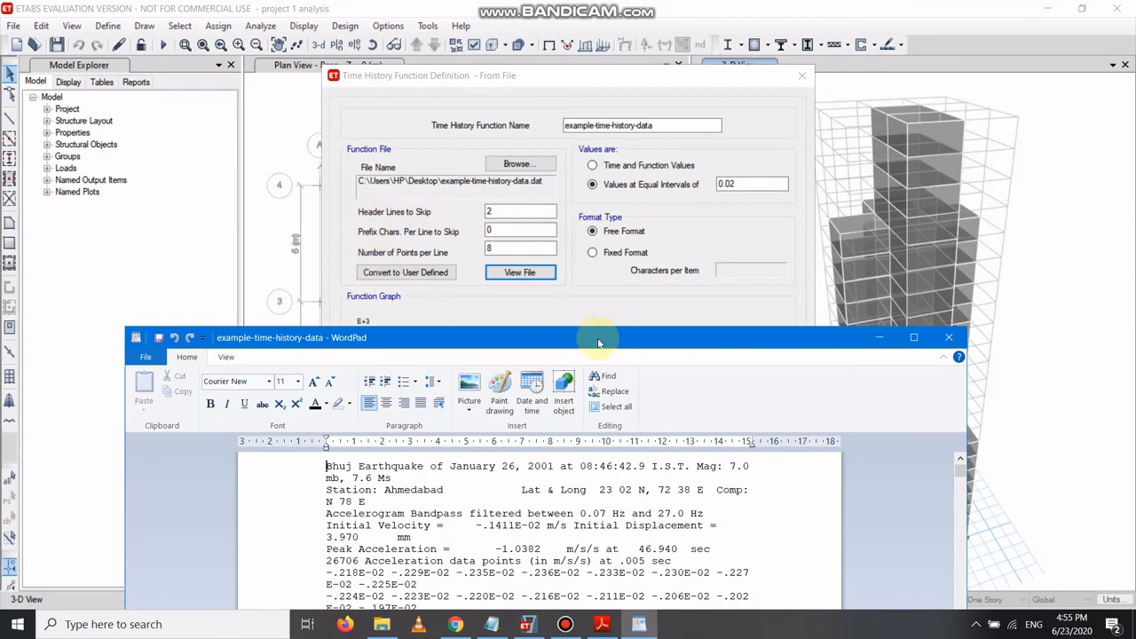
left_click_drag(599, 342, 649, 112)
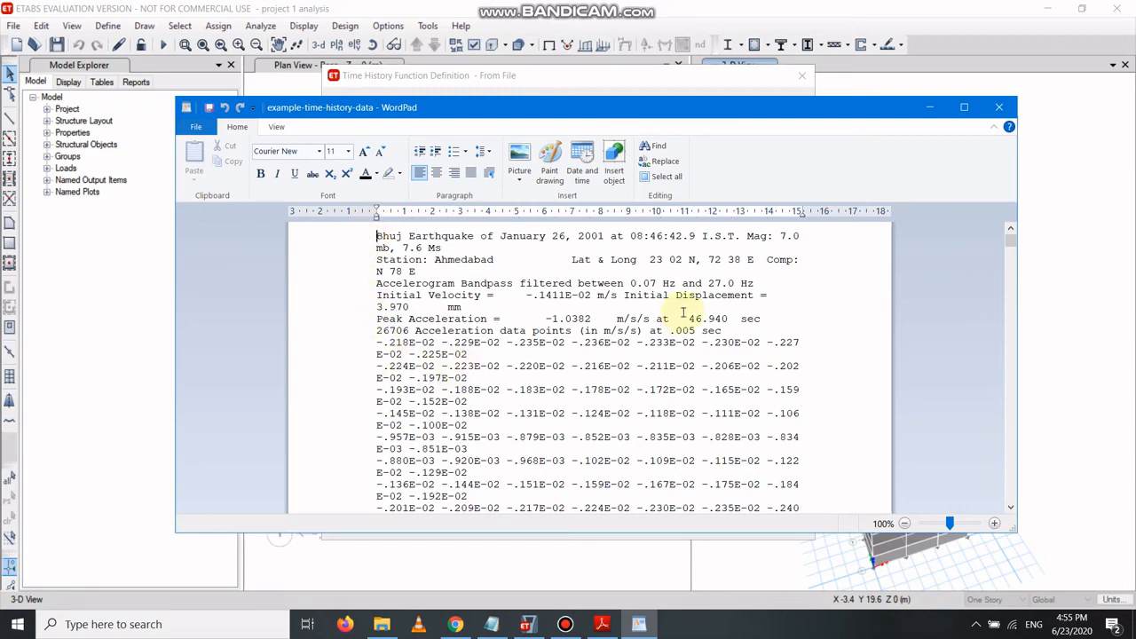
left_click(927, 108)
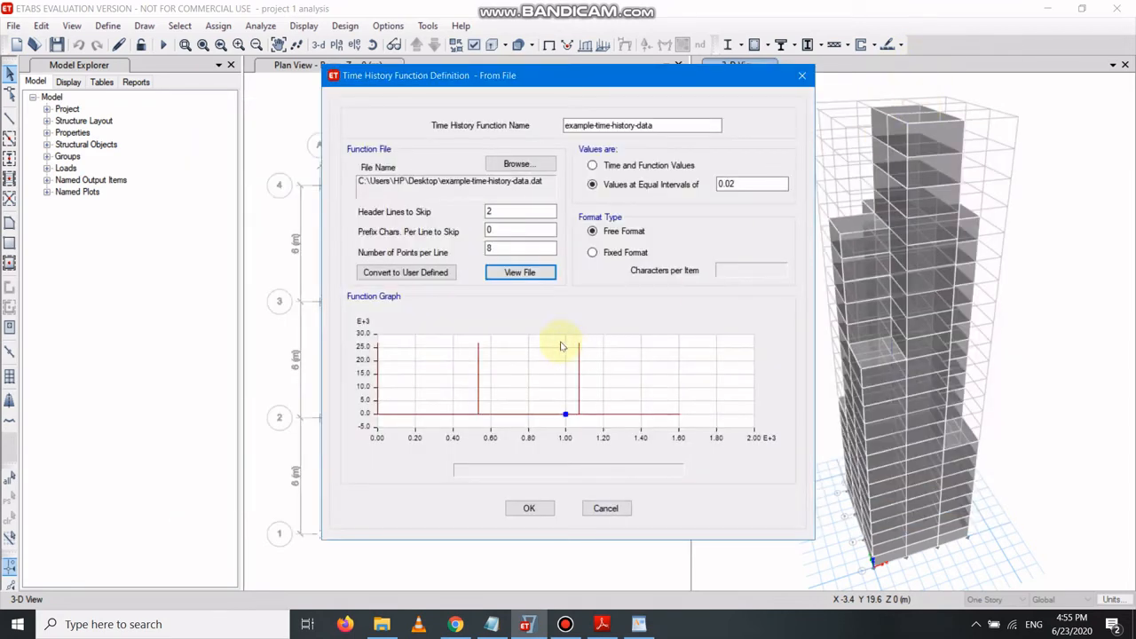
Set 9 header lines to skip, 1 point per line and fixed format, and save the time history function.
double_click(505, 211)
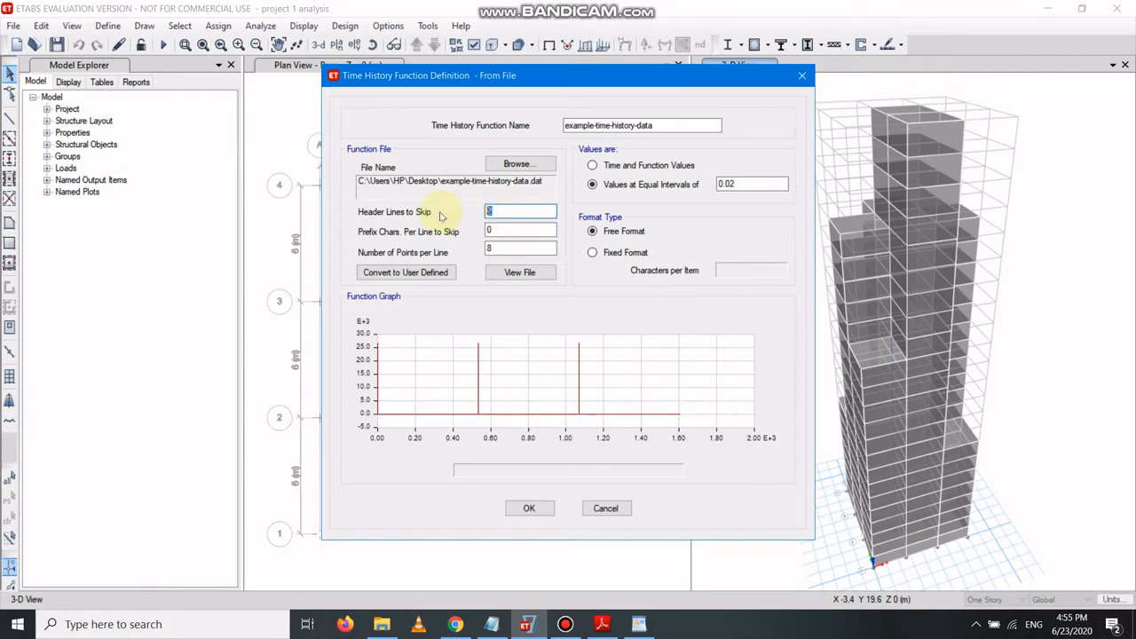
type("9")
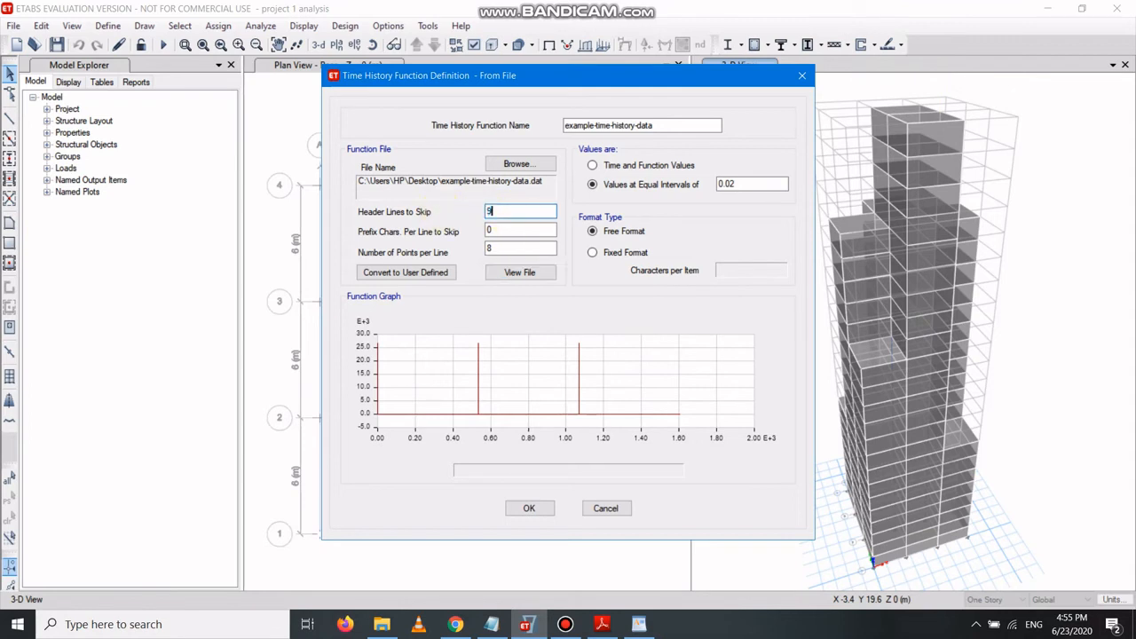
left_click(516, 252)
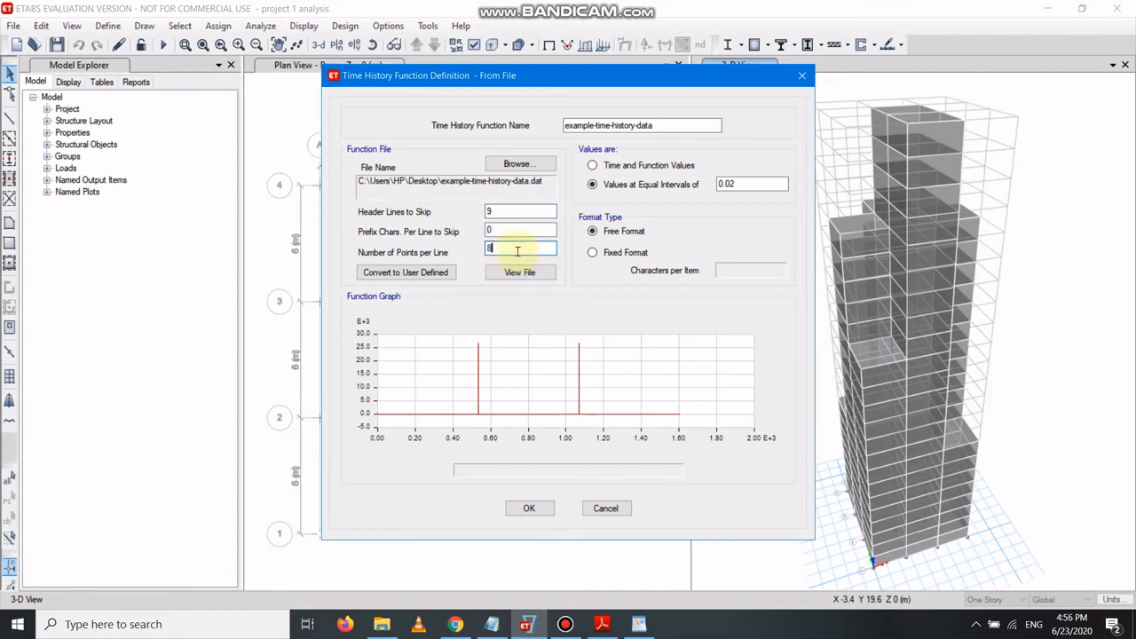
type("1")
left_click(593, 253)
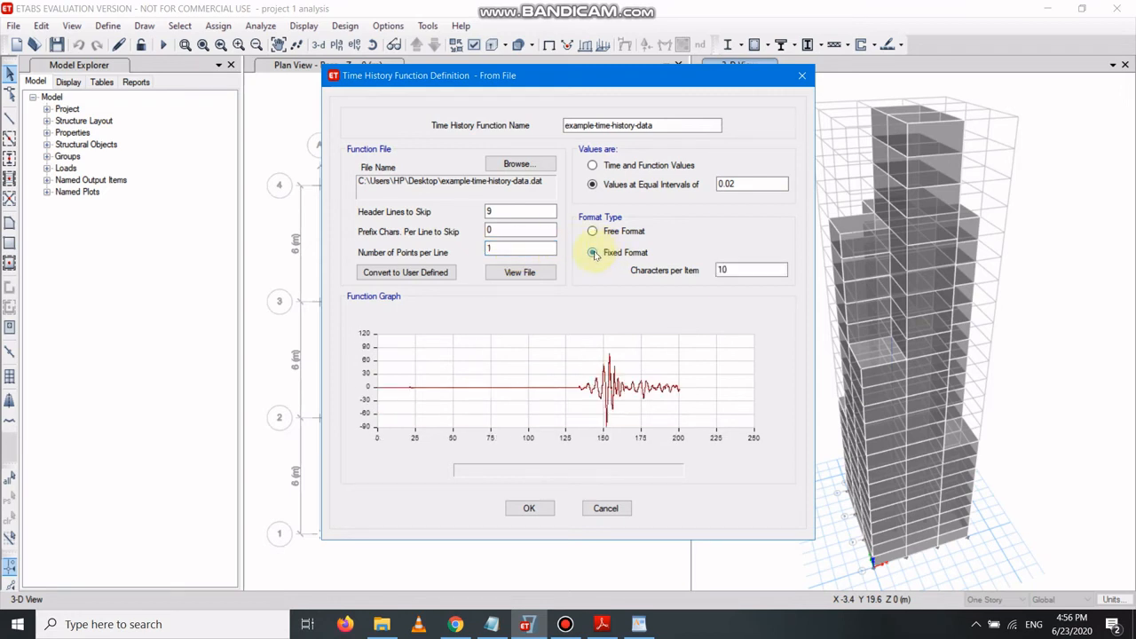
left_click(529, 508)
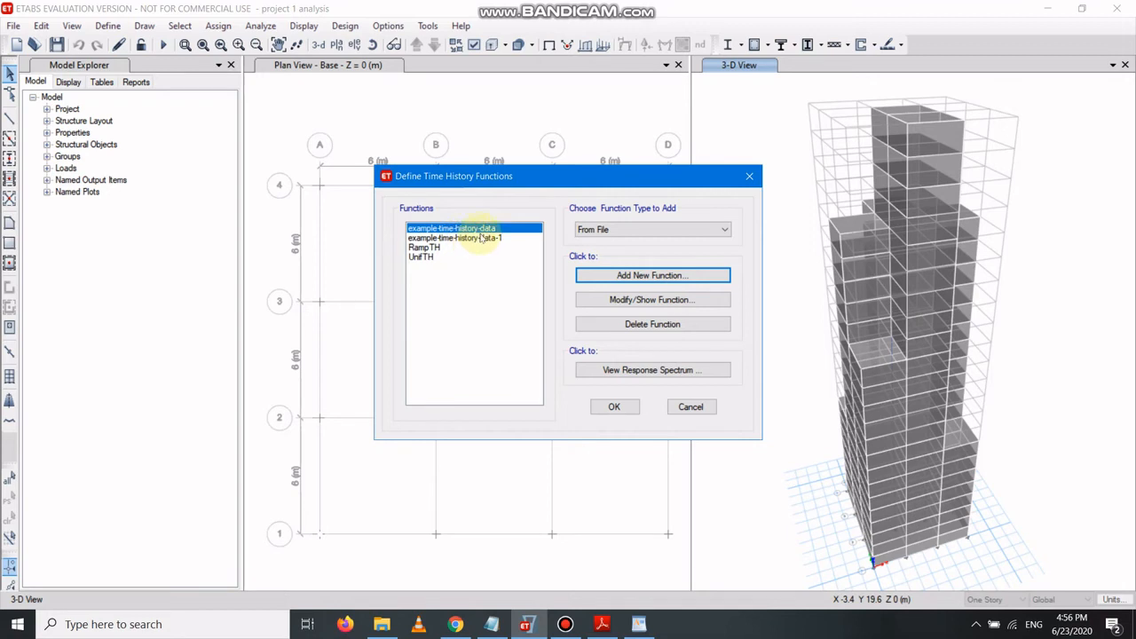
left_click(618, 408)
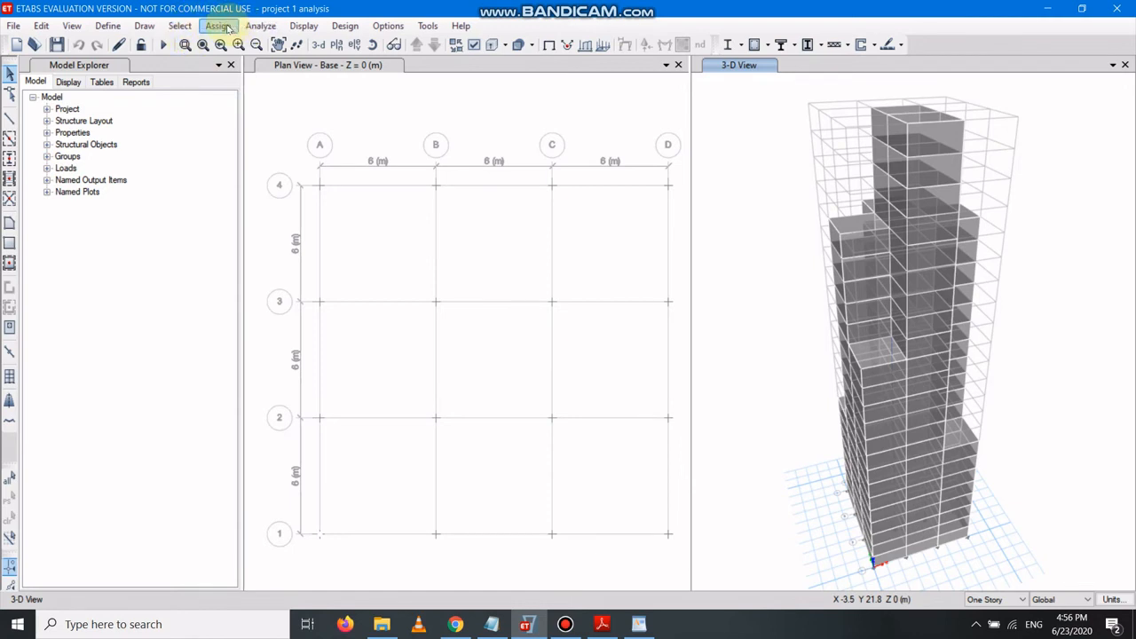
Delete the existing time hisory load case.
left_click(108, 27)
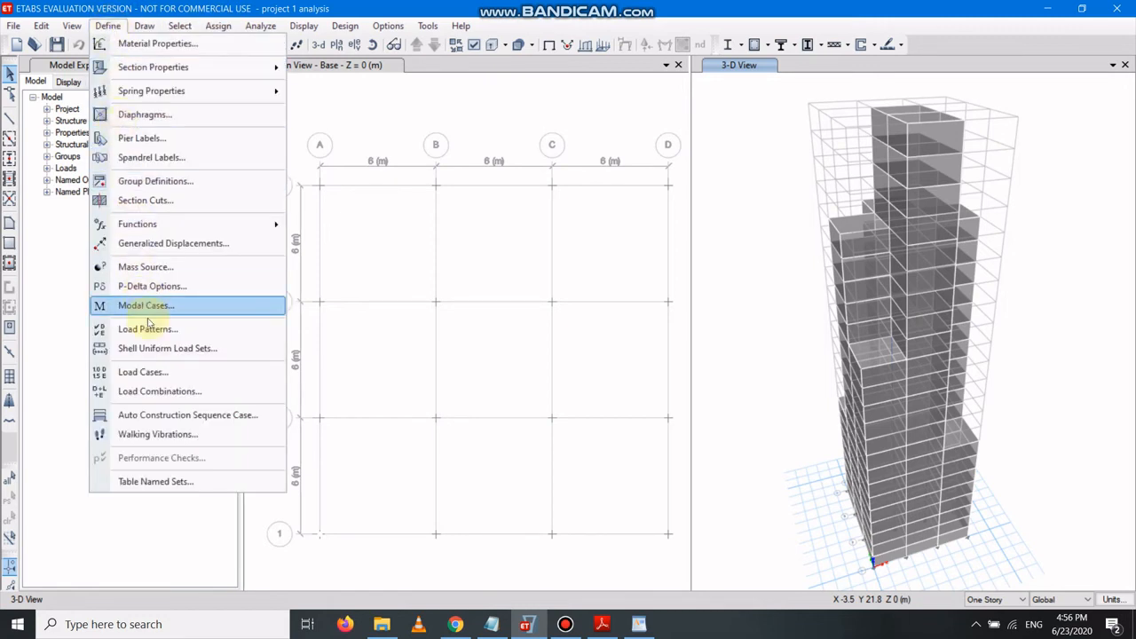
left_click(142, 372)
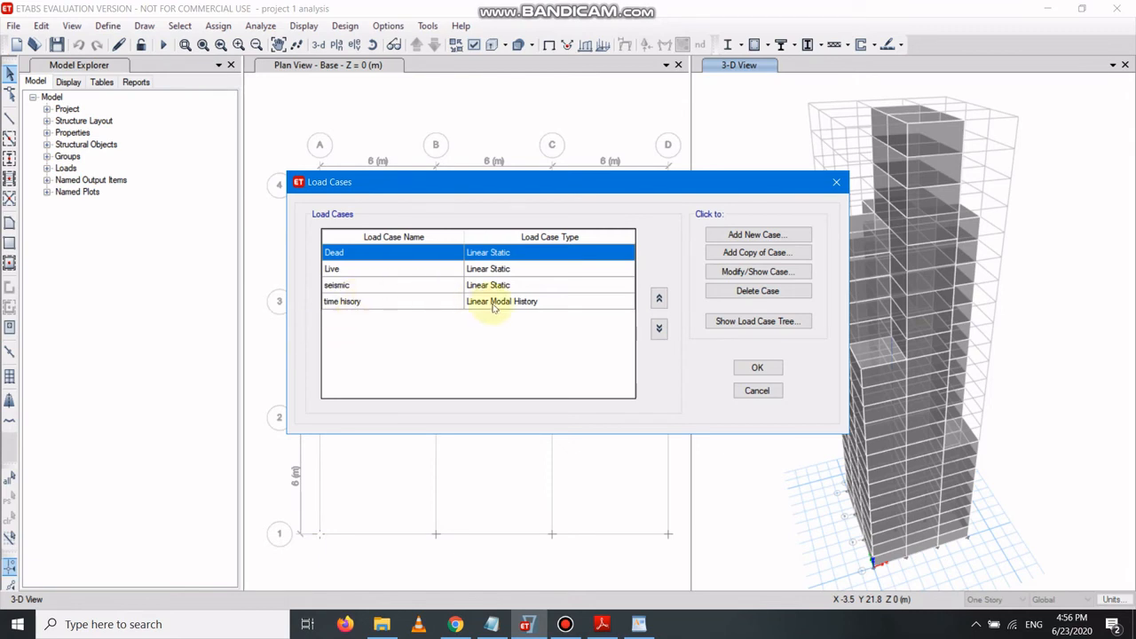
left_click(412, 306)
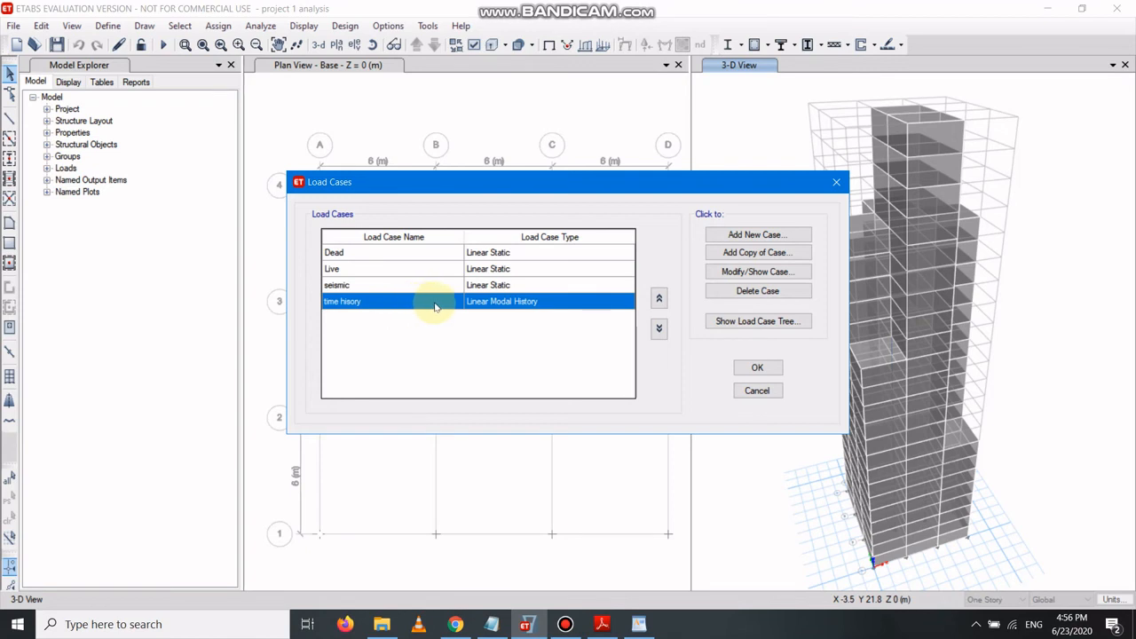
left_click(744, 292)
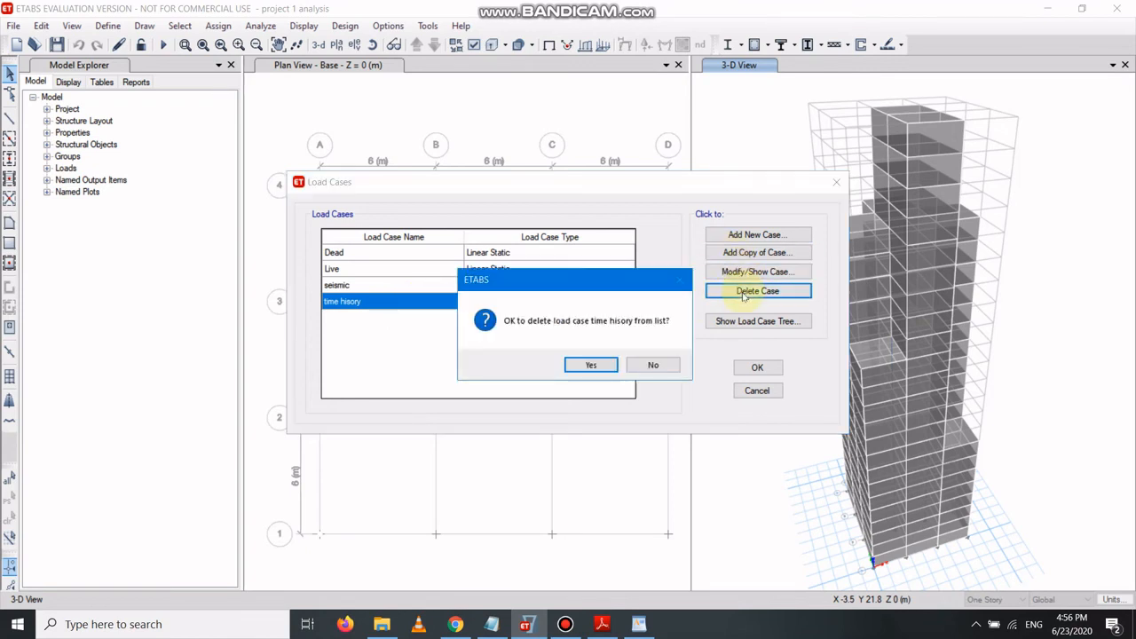
left_click(589, 366)
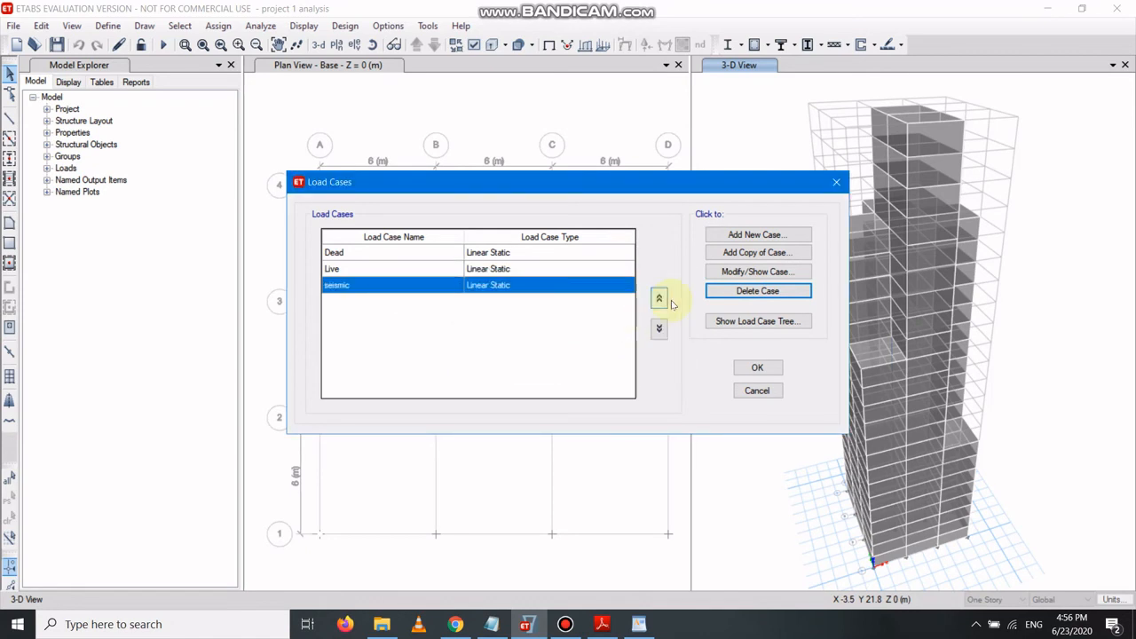
Add a new load case named time history with the Time History case type.
left_click(750, 235)
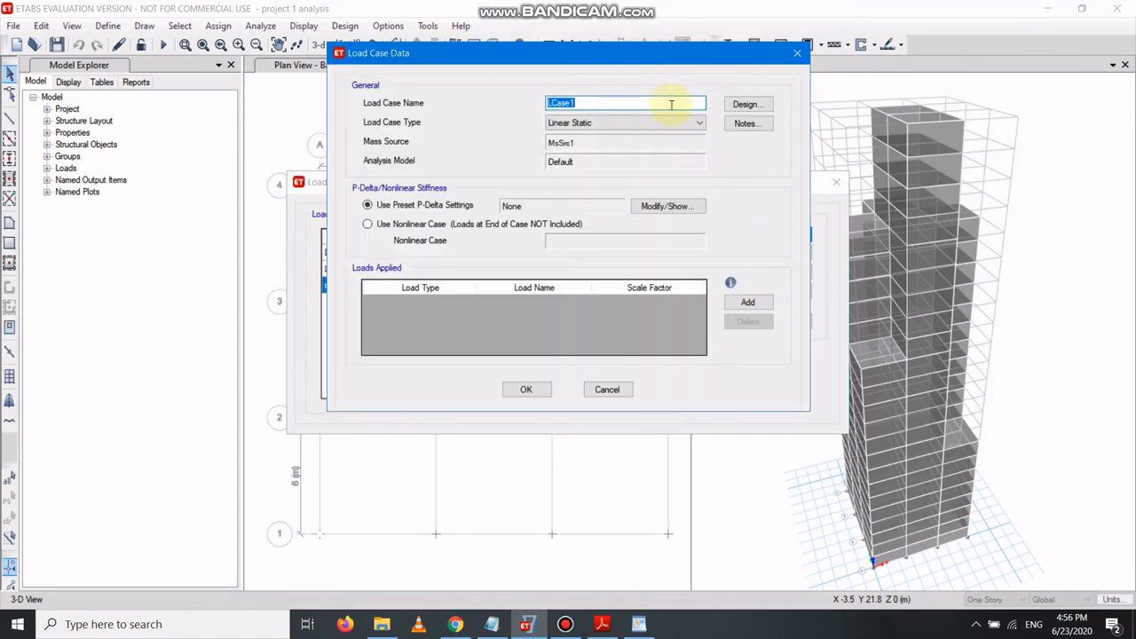
left_click_drag(671, 98, 472, 95)
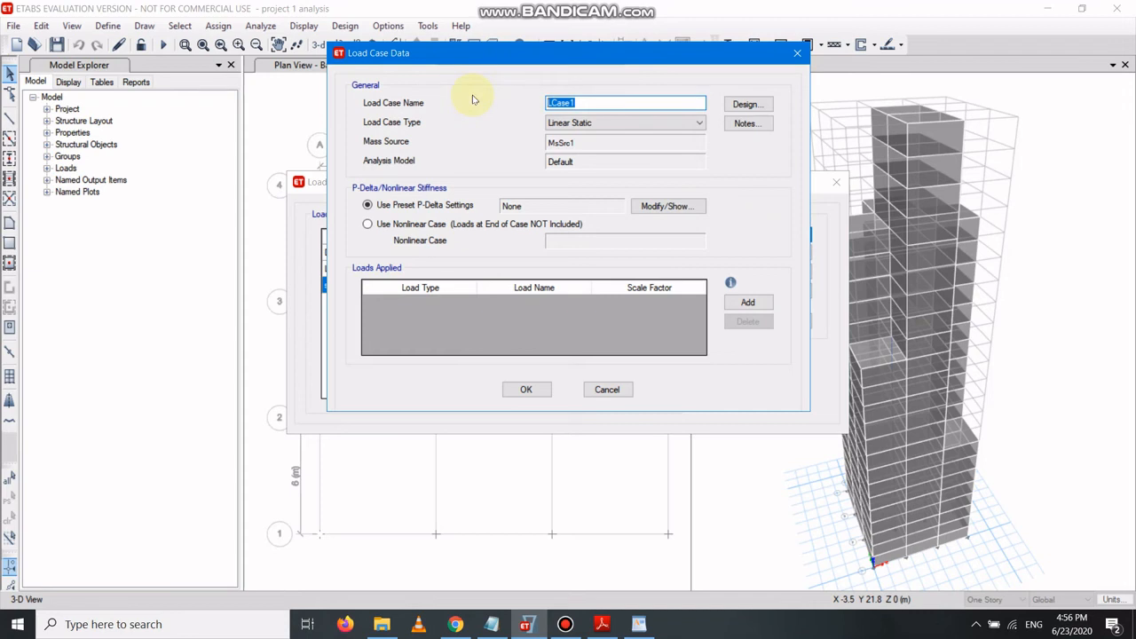
type("time history")
left_click(574, 125)
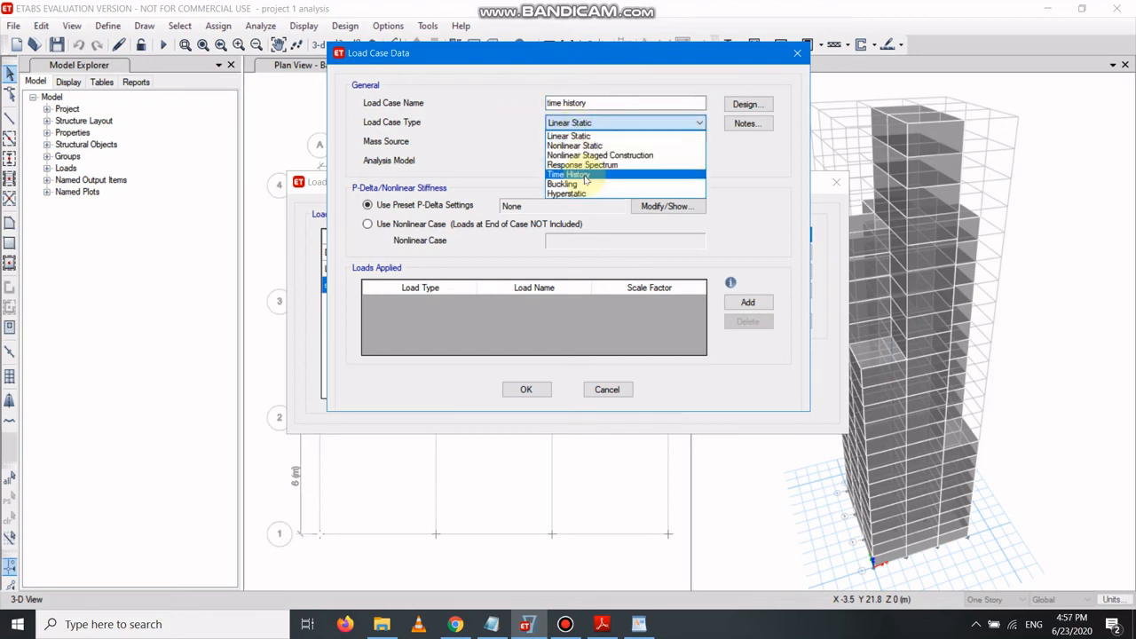
left_click(586, 175)
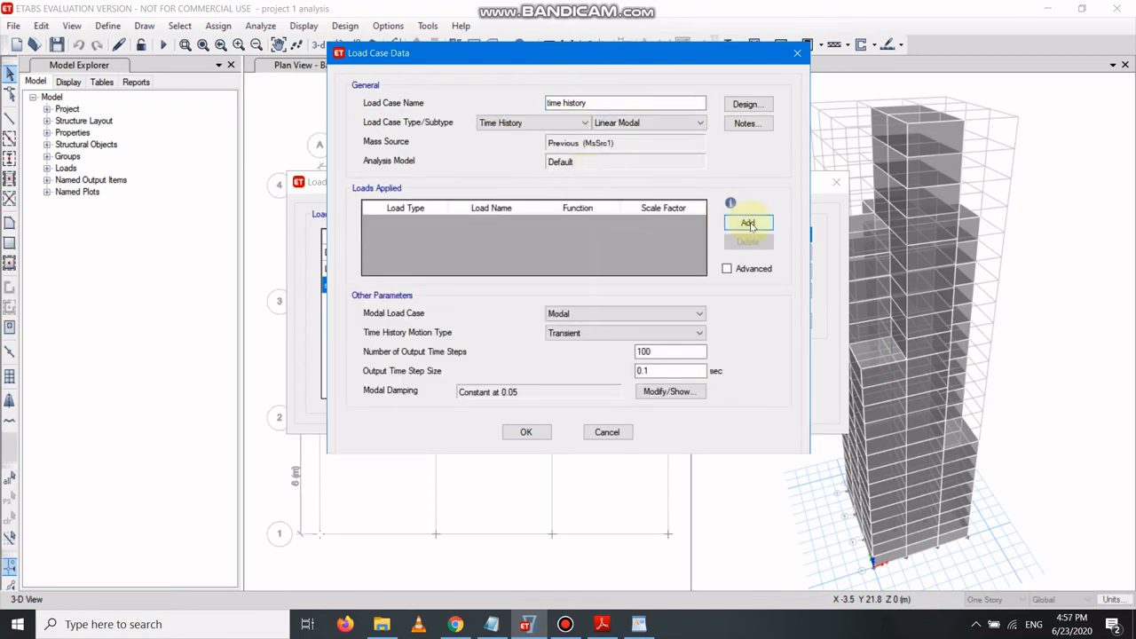
Add an Acceleration U1 load to the case using the example-time-history-data function.
left_click(750, 224)
left_click(432, 224)
left_click(432, 225)
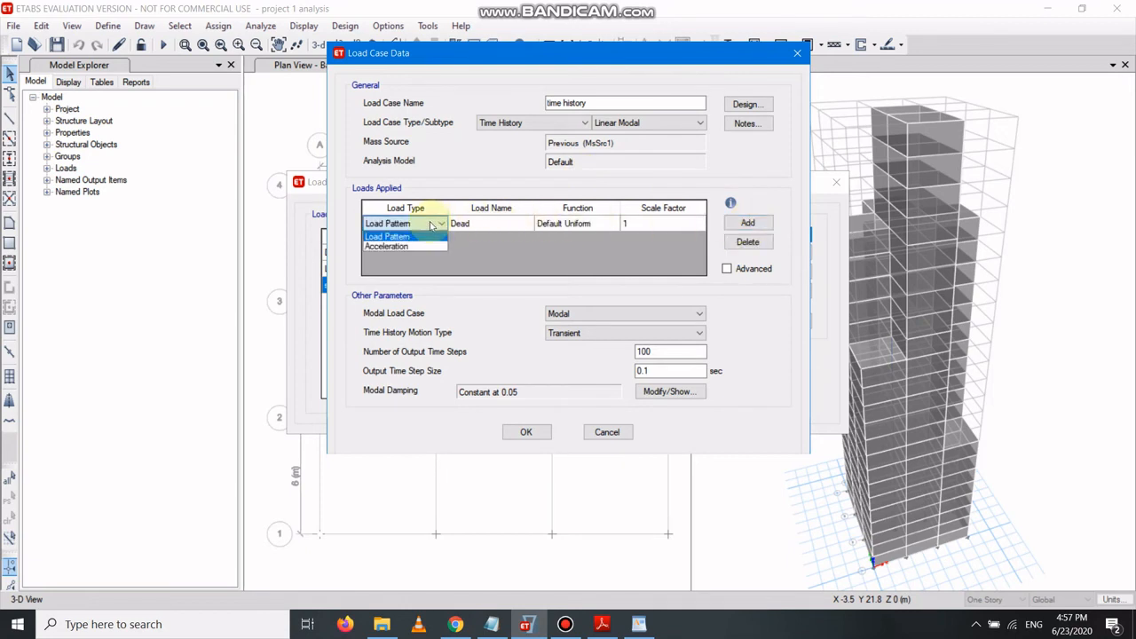
left_click(391, 246)
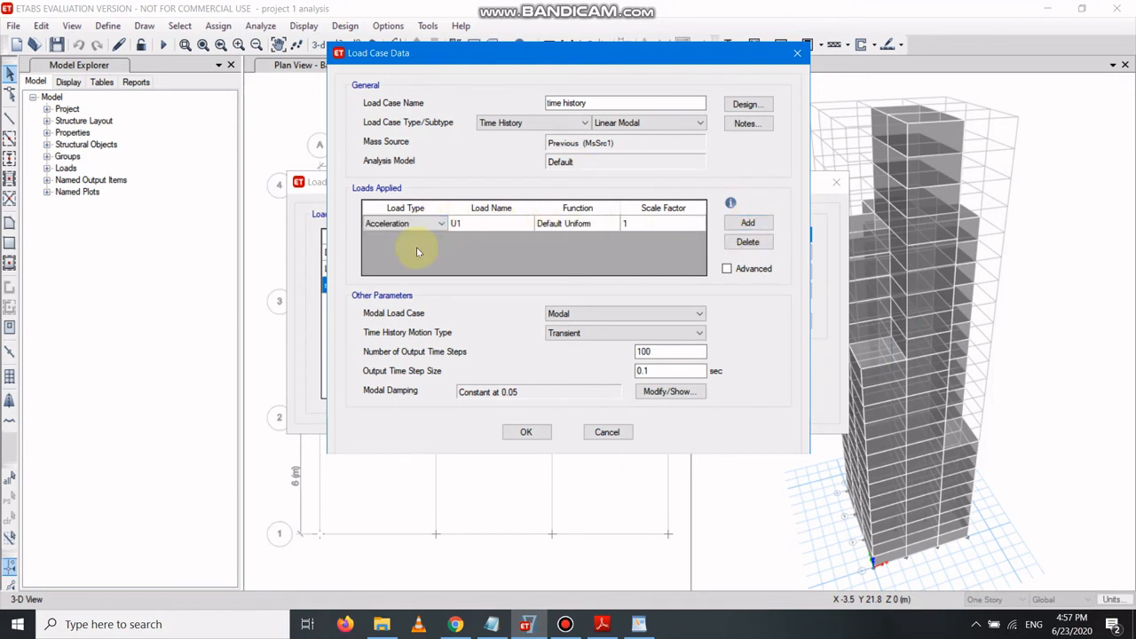
left_click(557, 224)
left_click(559, 226)
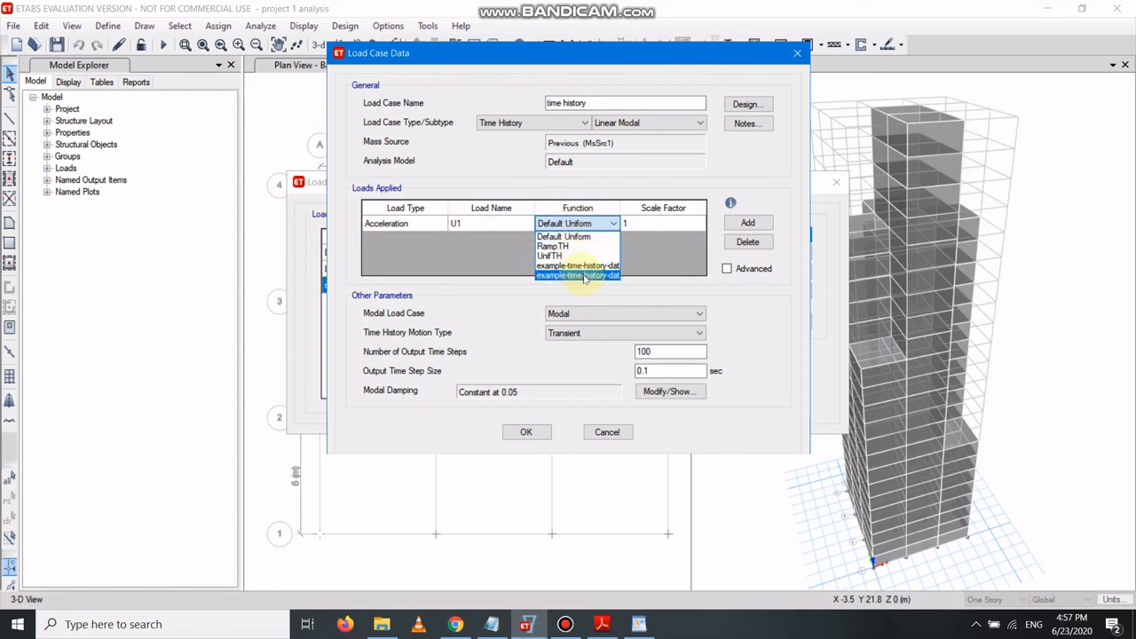
left_click(594, 267)
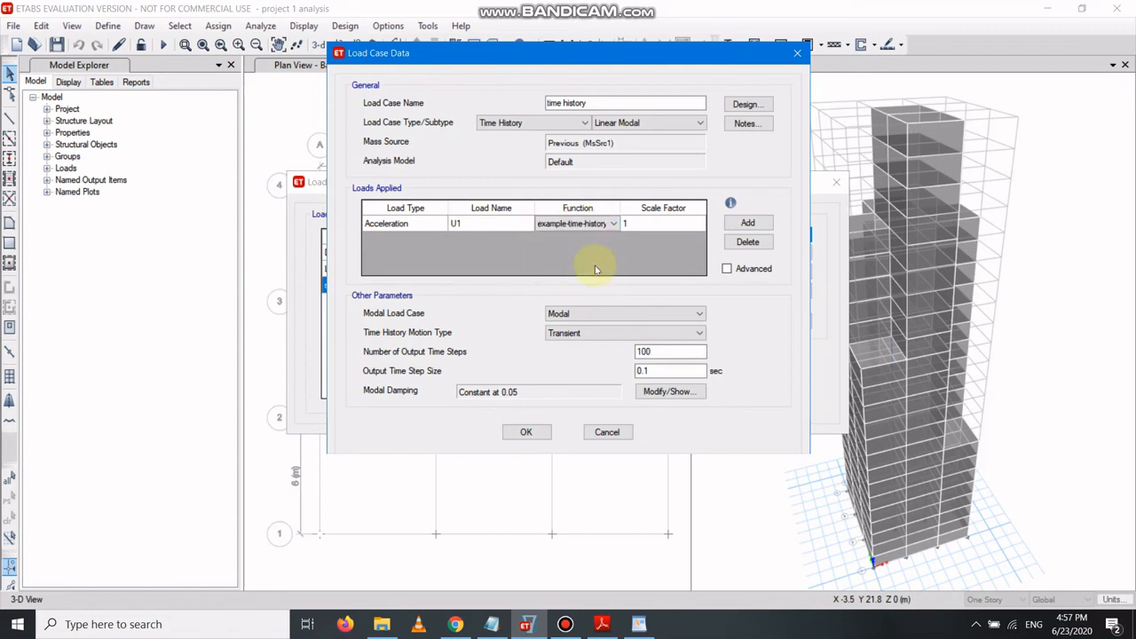
Set the acceleration load's scale factor to 1633.5, from the I*g/2R calculation in Notepad.
left_click(643, 226)
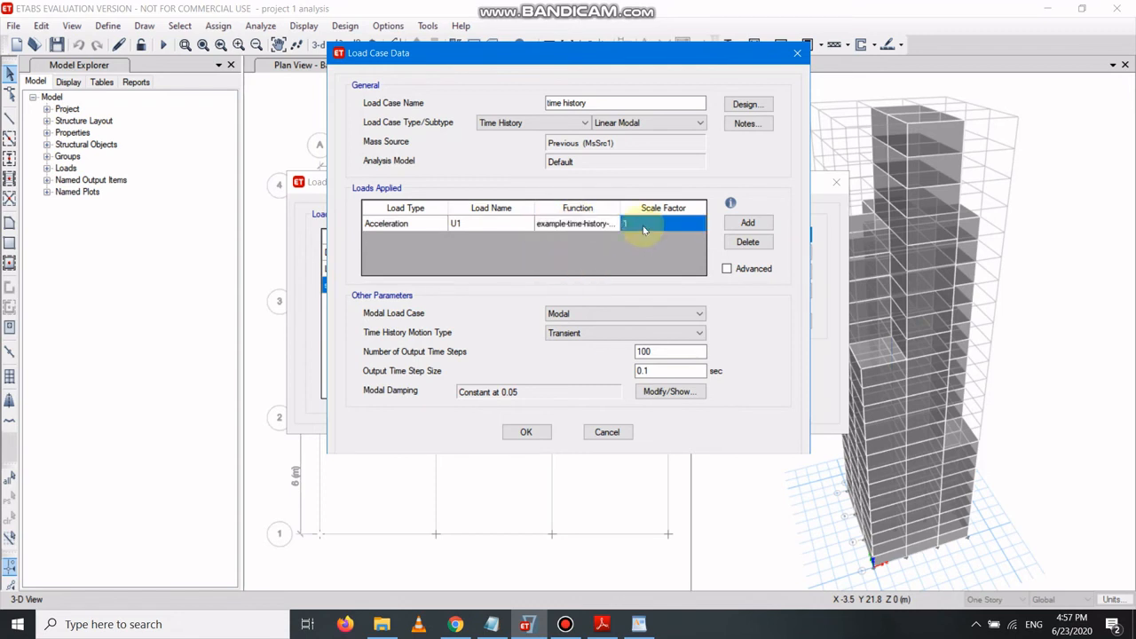
left_click(492, 624)
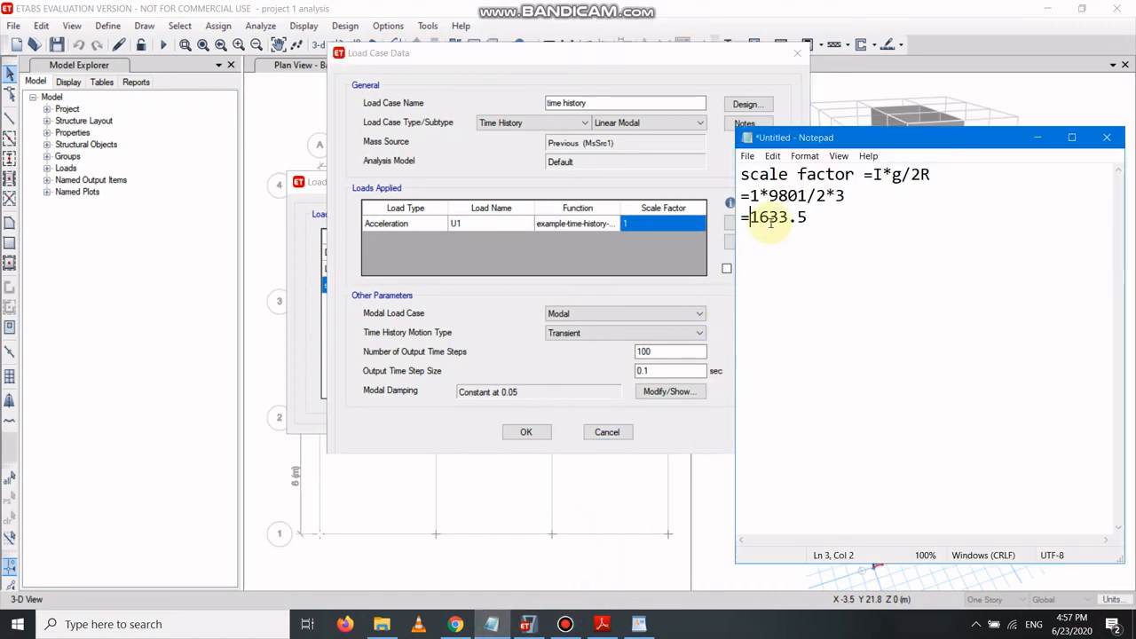
left_click(1037, 138)
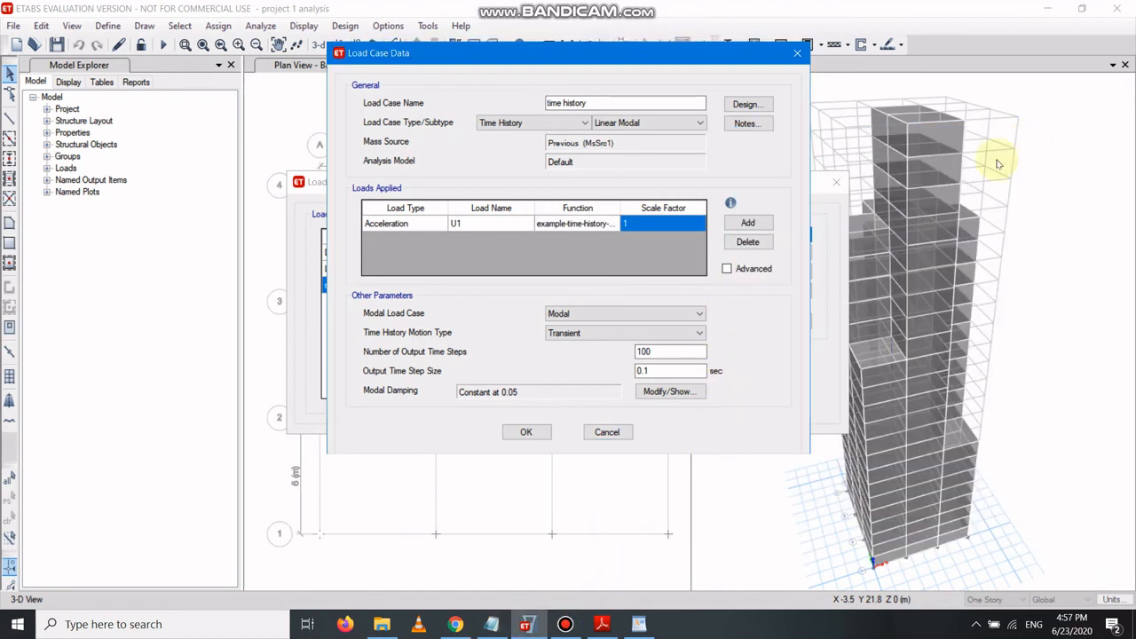
left_click(659, 225)
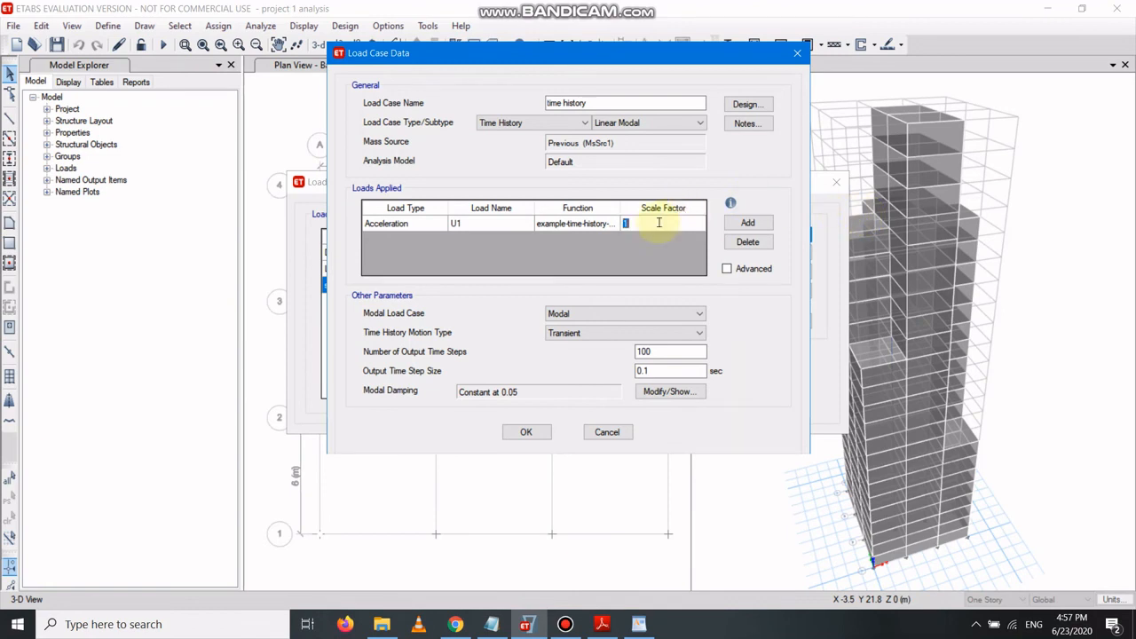
type("1")
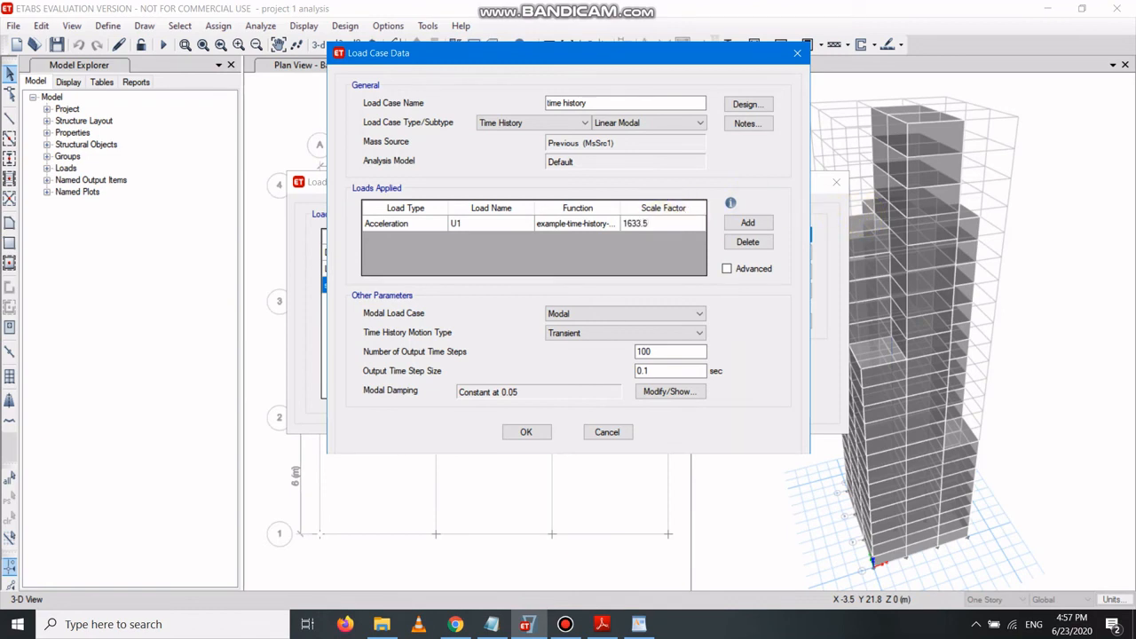
Accept the time history load case definition and close the load cases list.
left_click(524, 432)
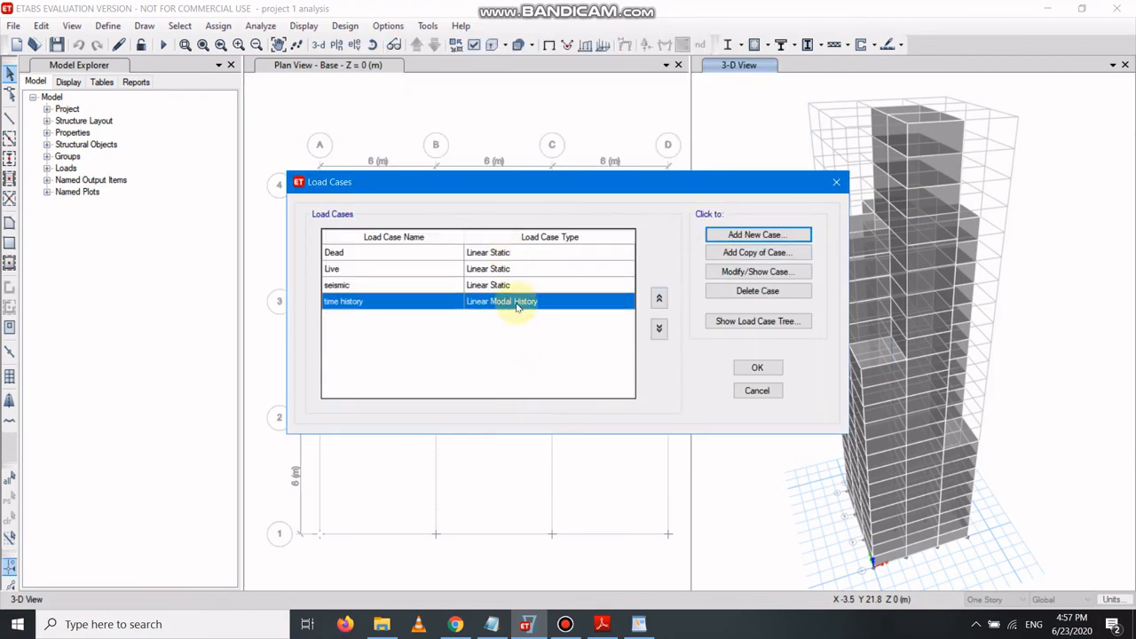
left_click(757, 367)
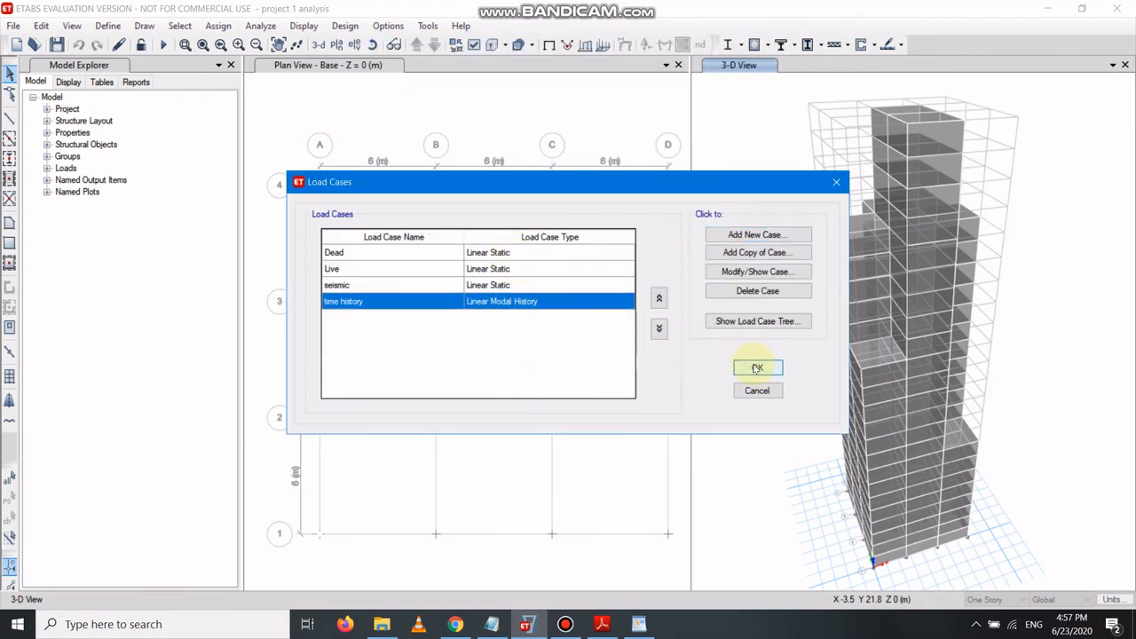
Run the analysis with the current load cases to run, then close the analysis messages.
left_click(258, 28)
left_click(306, 86)
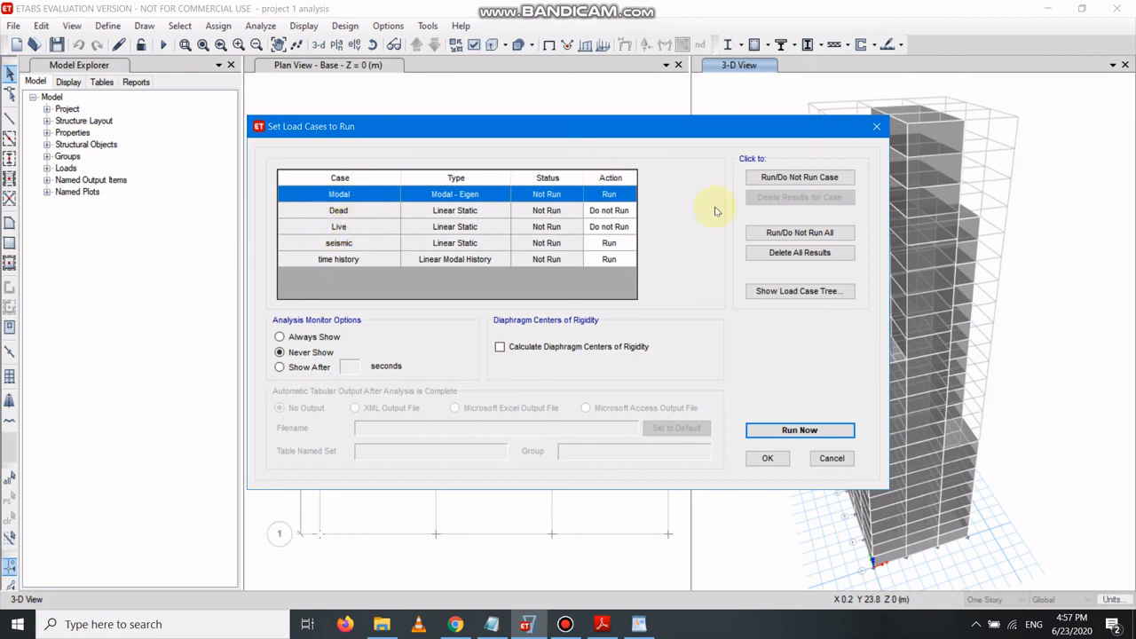
left_click(791, 435)
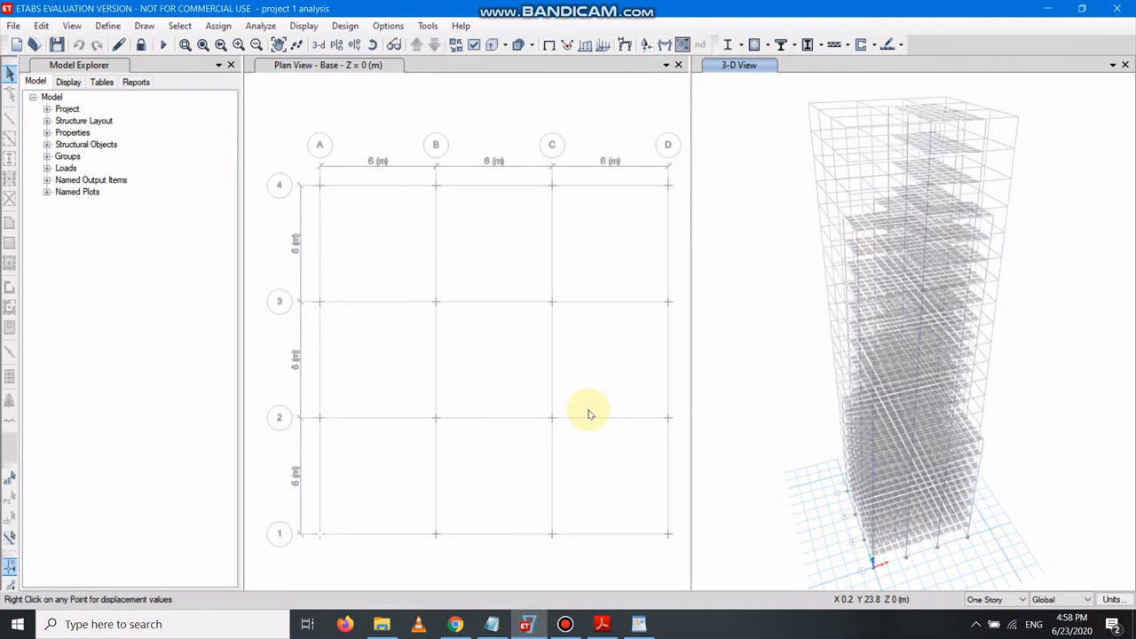
left_click(755, 337)
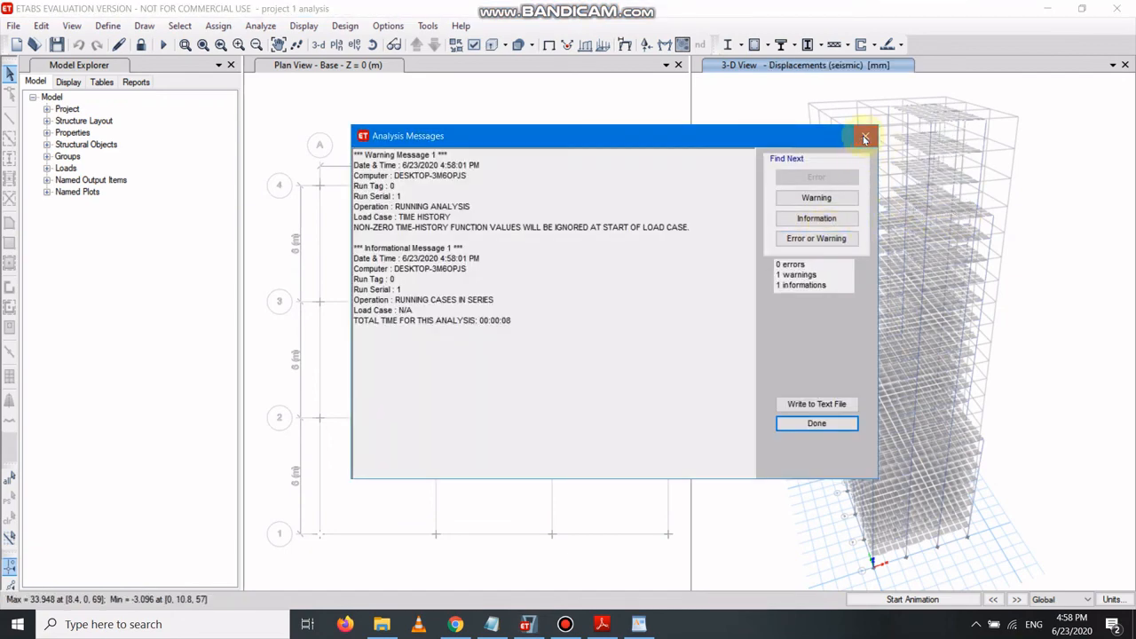
left_click(865, 138)
Start the concrete frame design check and acknowledge the missing-results combinations notice.
mouse_move(937, 142)
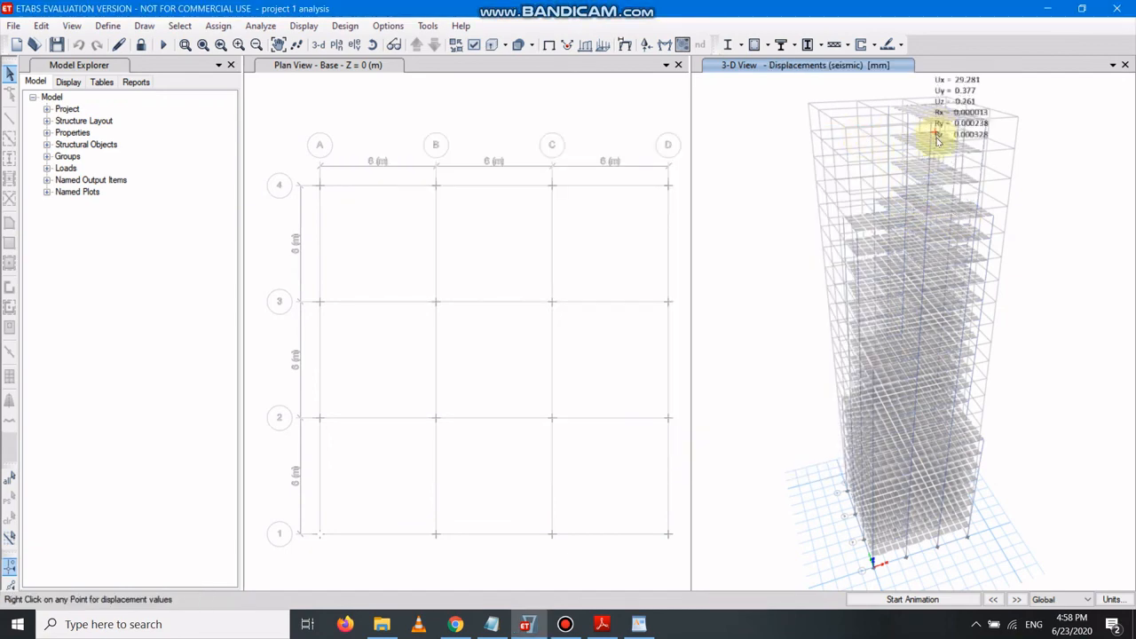
mouse_move(901, 295)
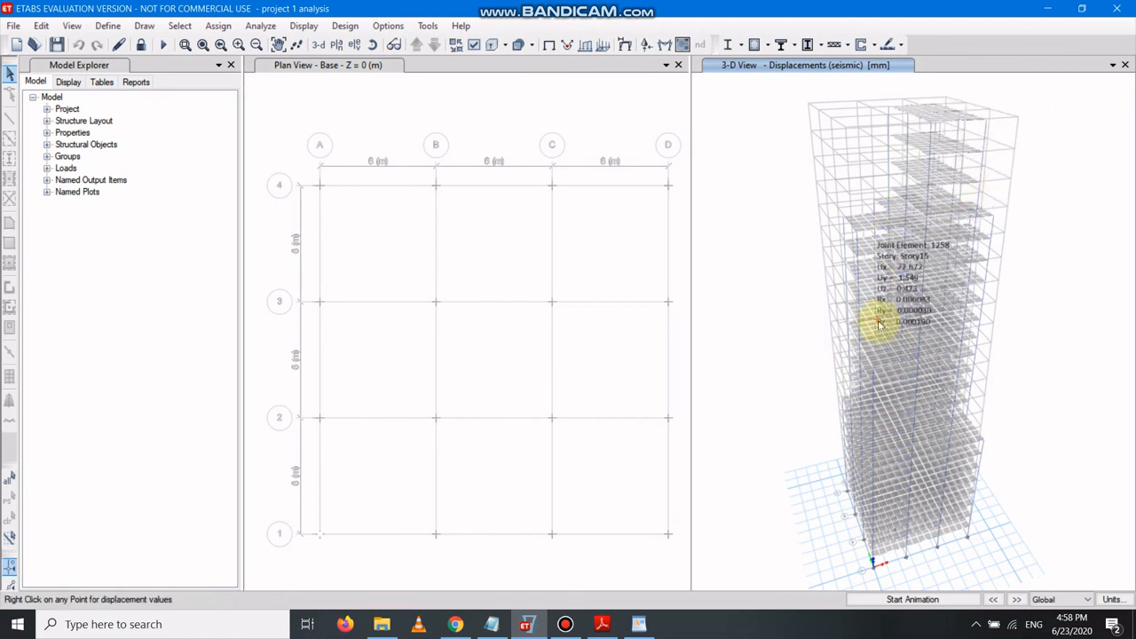
left_click(342, 25)
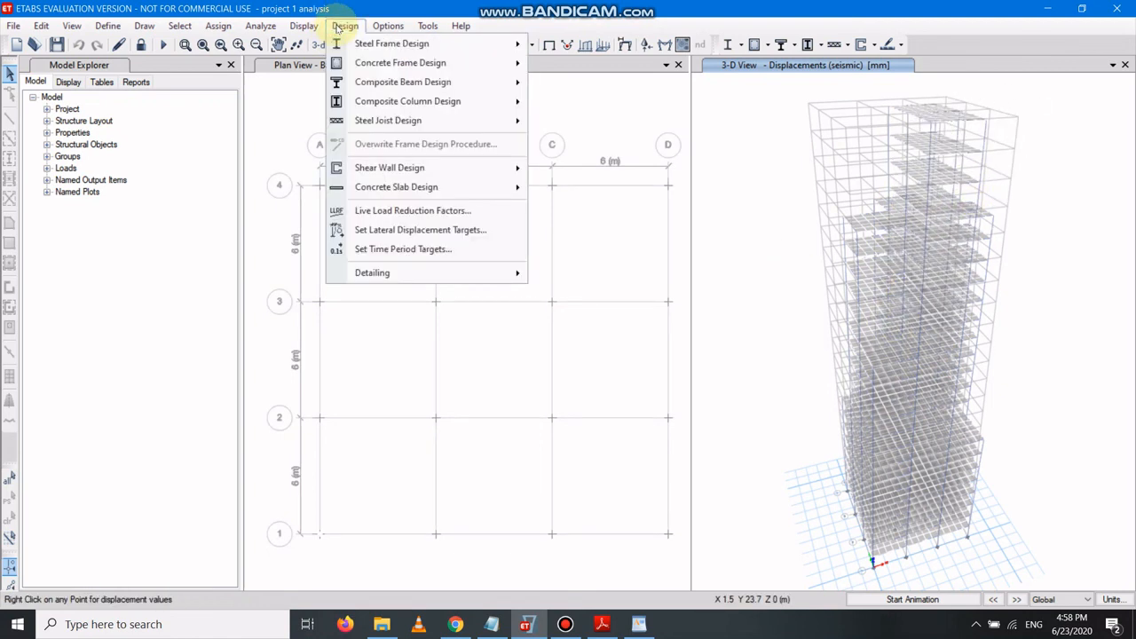
mouse_move(378, 62)
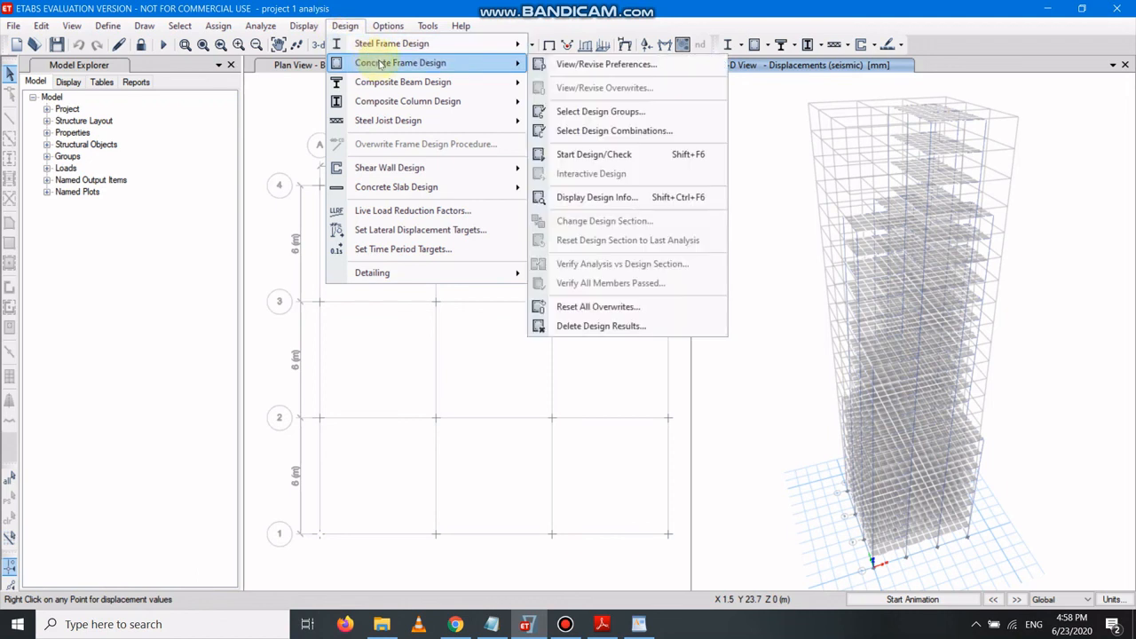
left_click(585, 156)
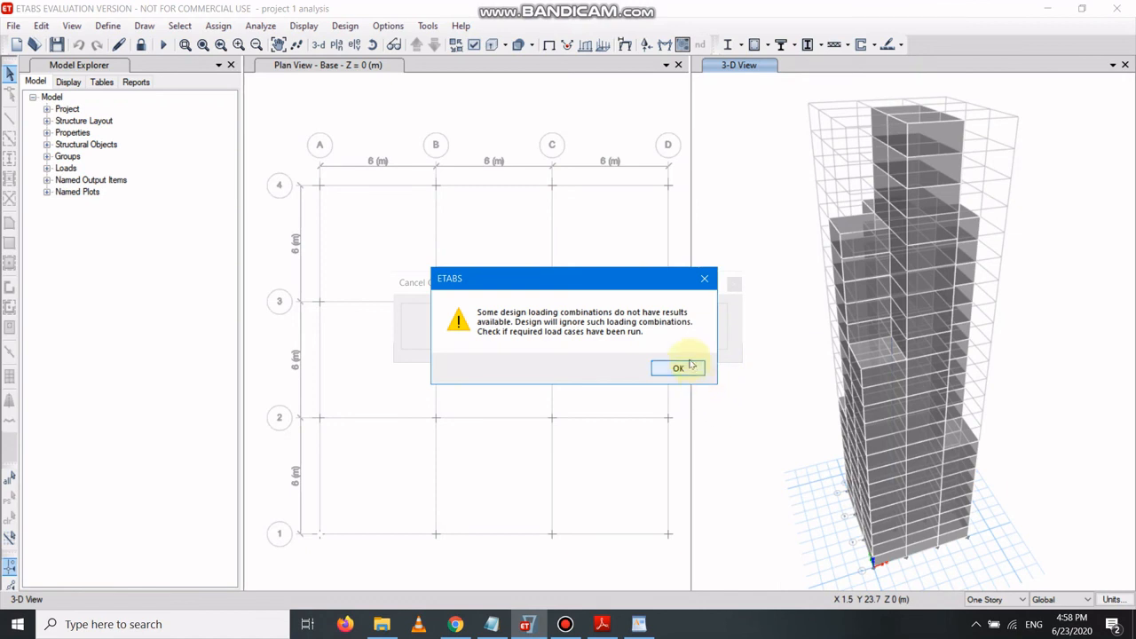
left_click(688, 371)
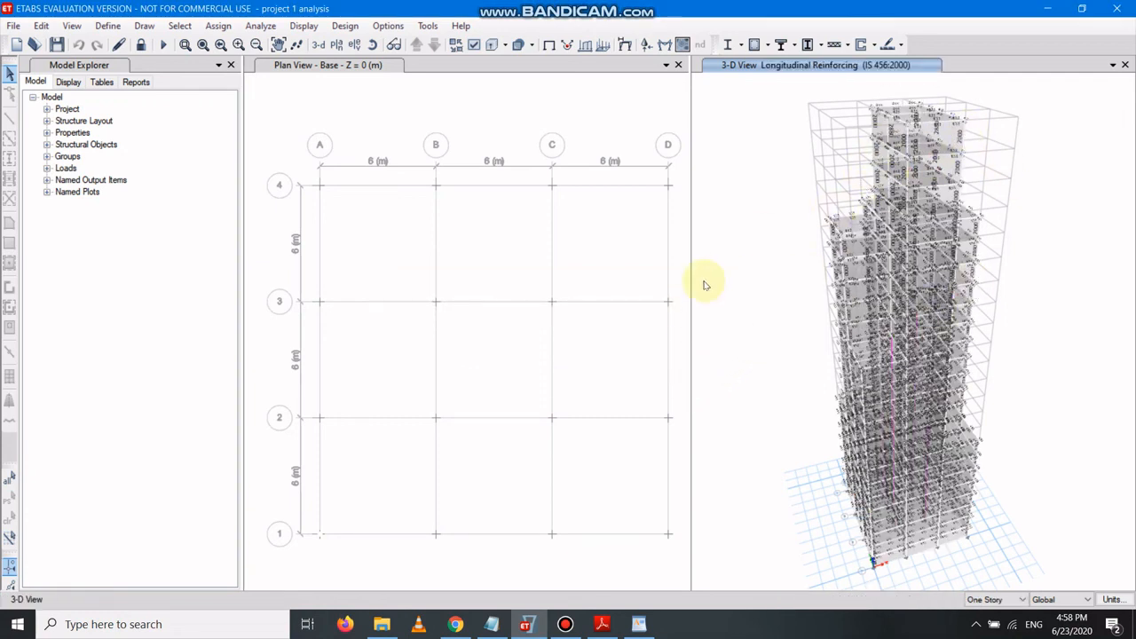
Generate the project report and the summary report from the model explorer's reports.
left_click(135, 82)
double_click(80, 108)
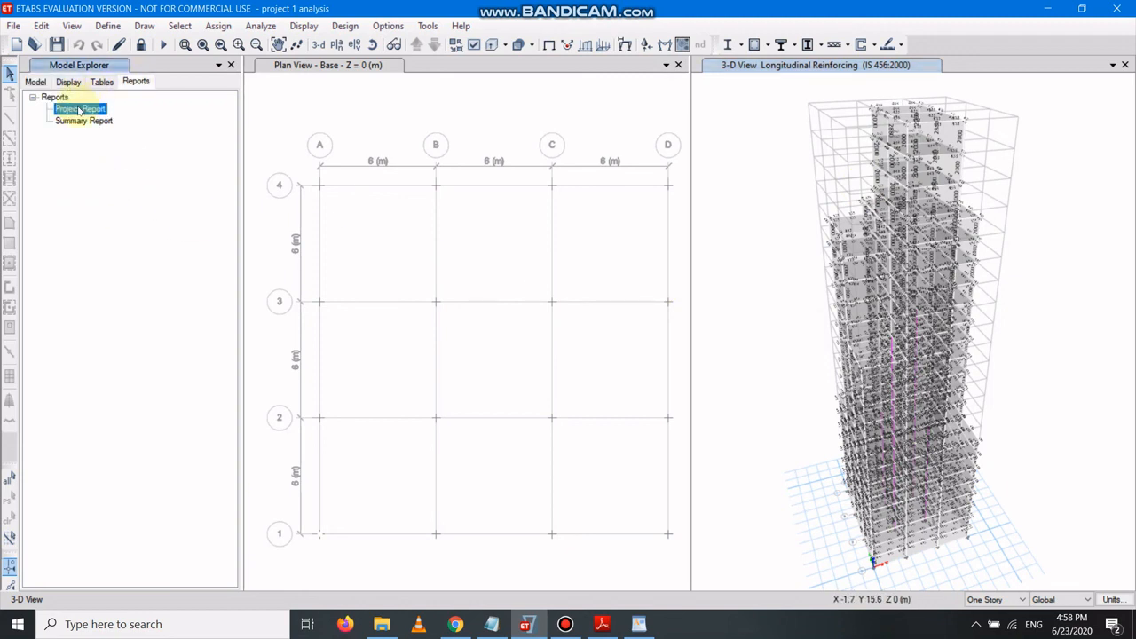
double_click(85, 121)
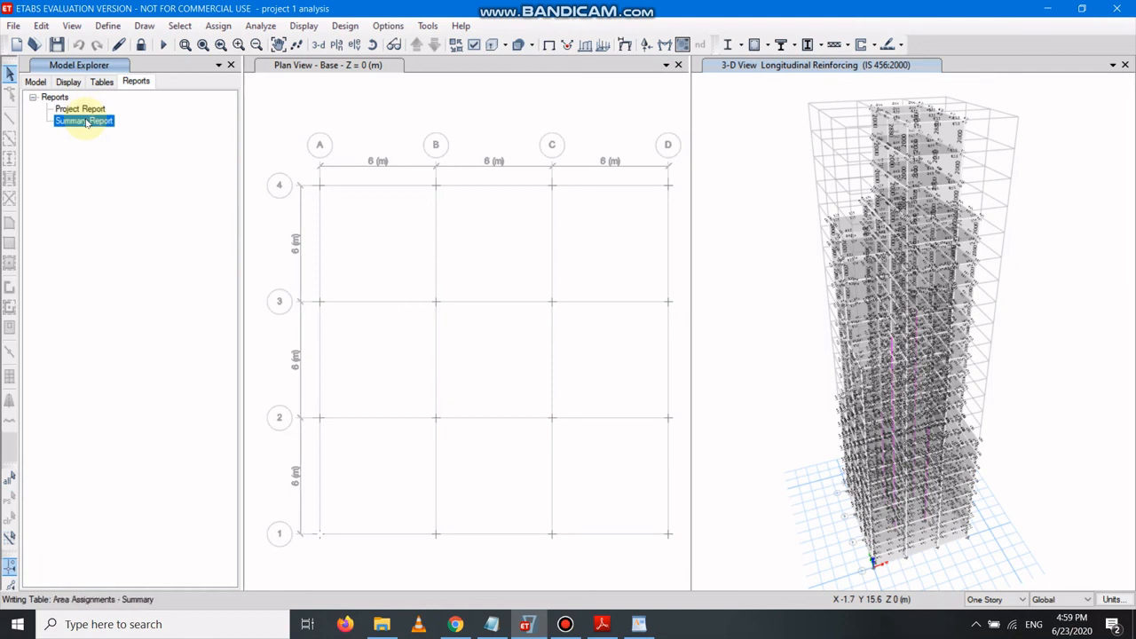